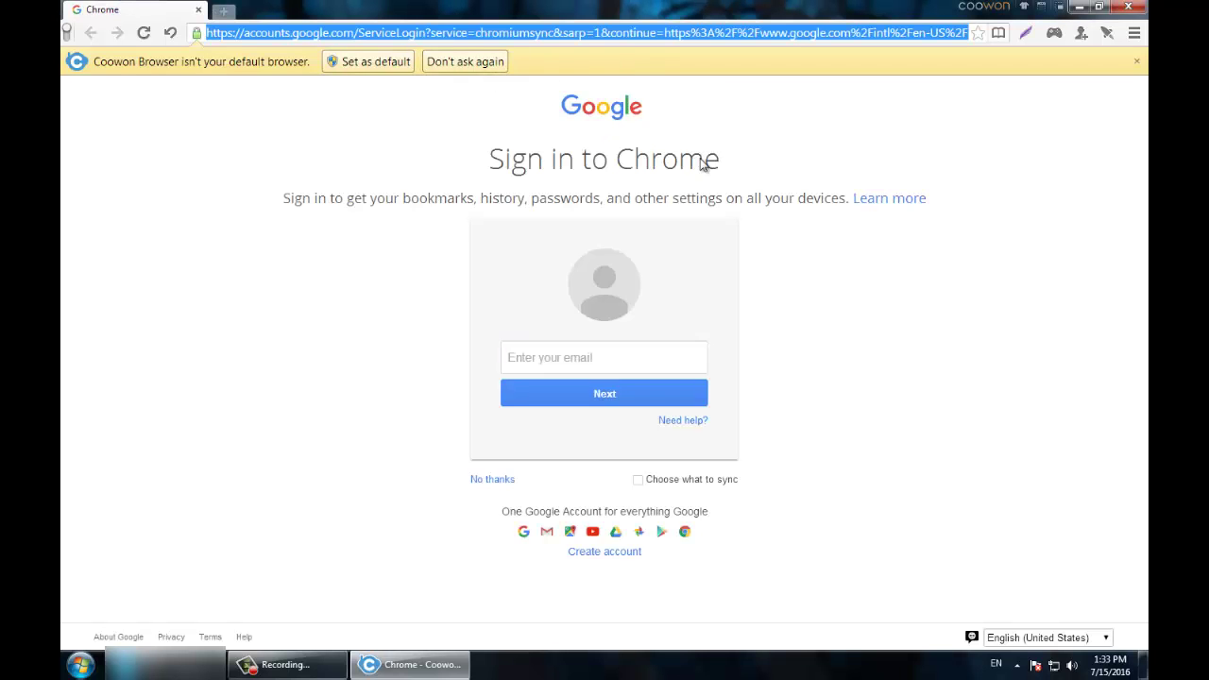
Open the chrome://plugins page and look through the full list of installed plug-ins
{"action": "type", "text": "chrome"}
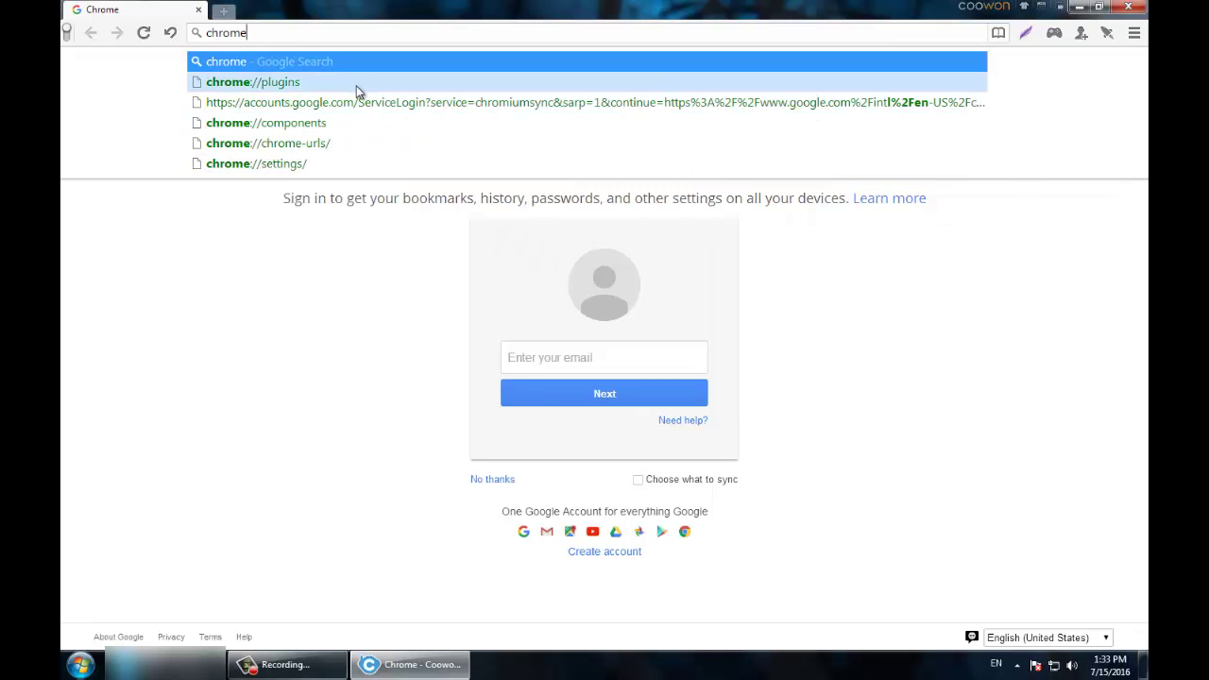
{"action": "left_click", "coordinate": [357, 83]}
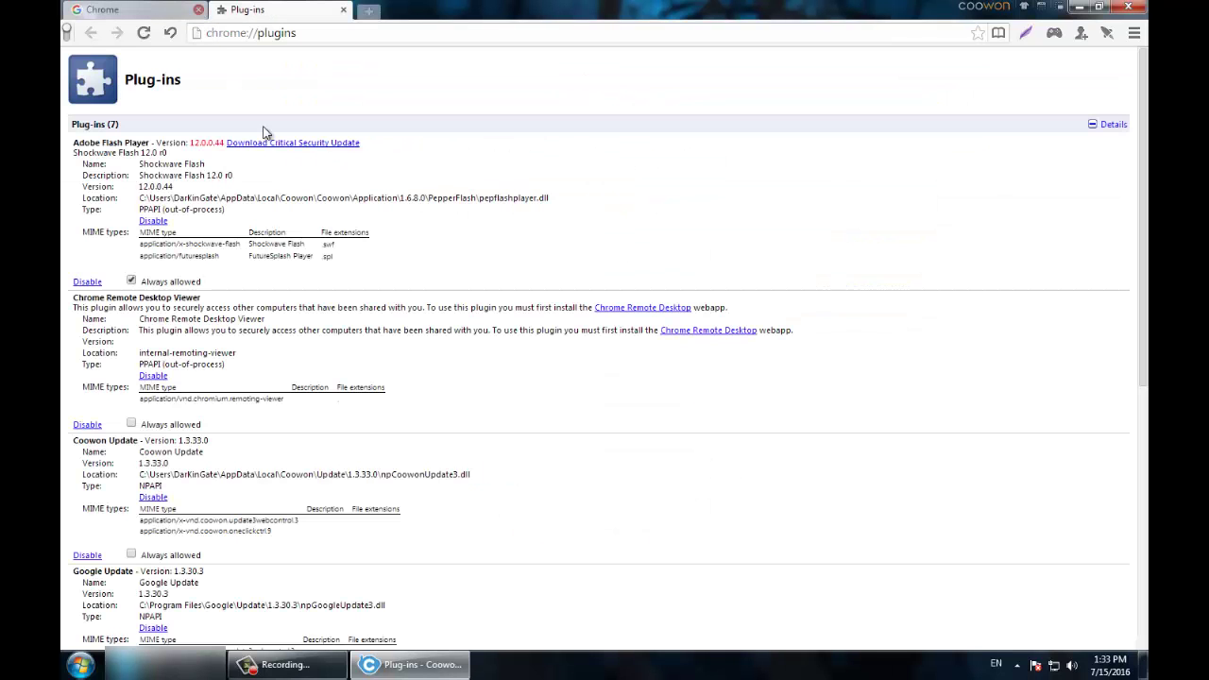
{"action": "scroll", "coordinate": [383, 291], "scroll_direction": "down", "scroll_amount": 5}
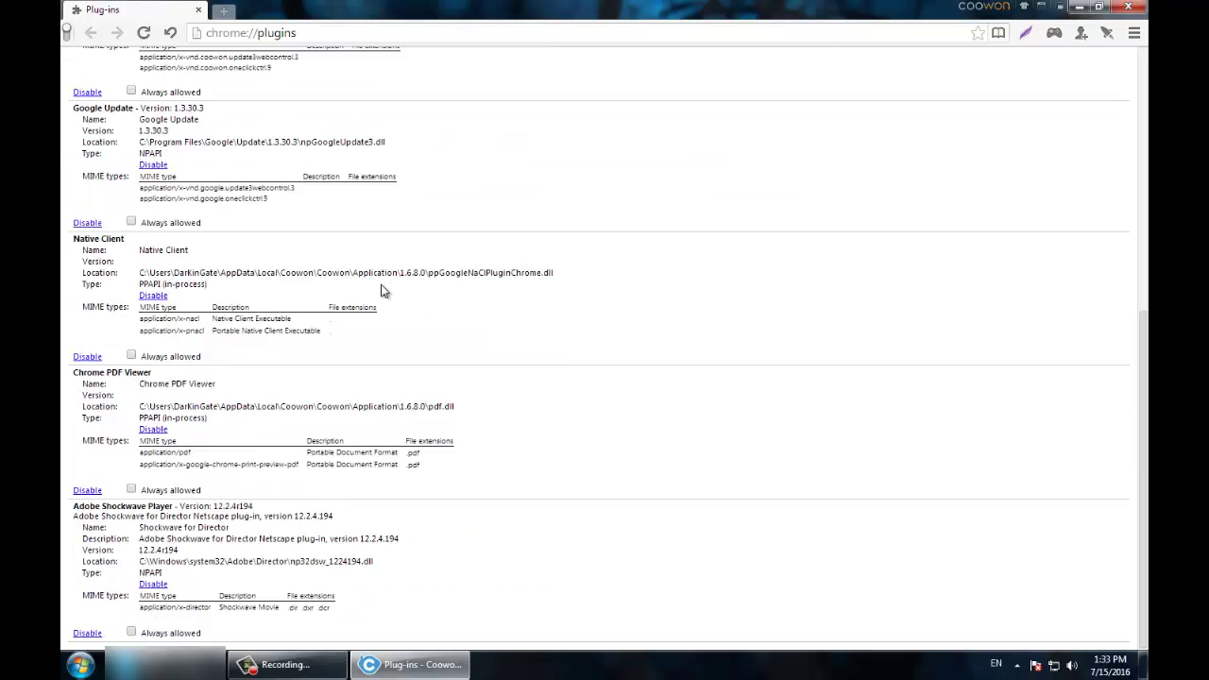
{"action": "scroll", "coordinate": [390, 371], "scroll_direction": "up", "scroll_amount": 5}
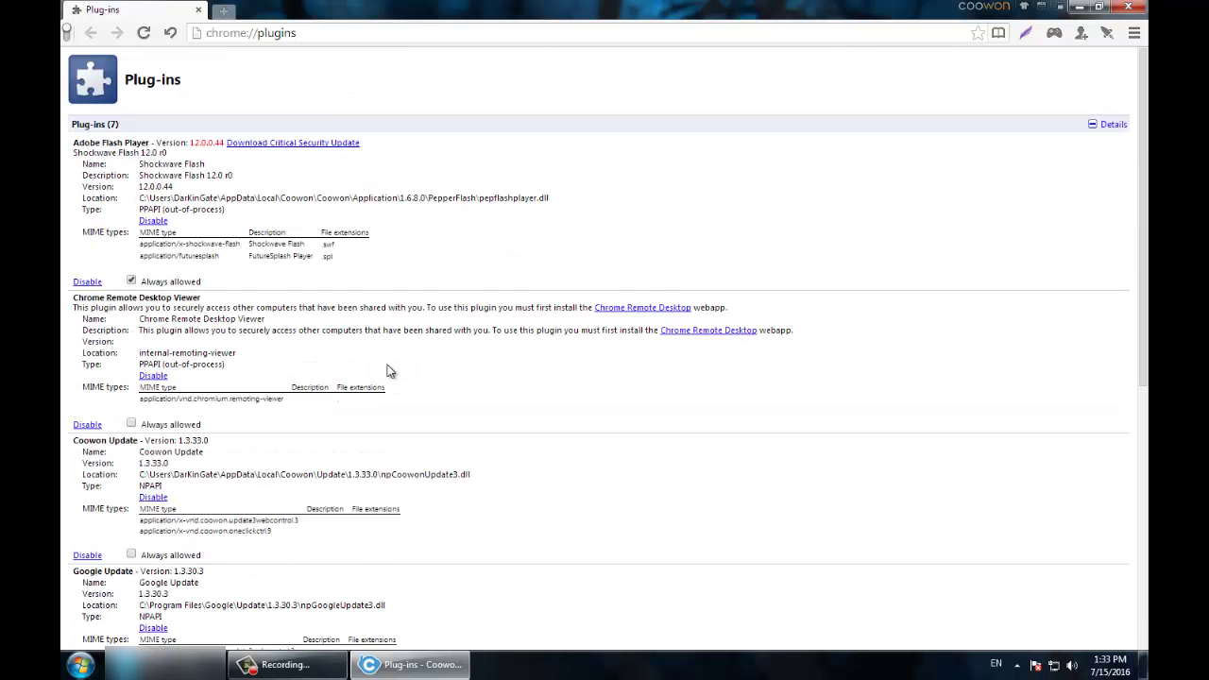
{"action": "scroll", "coordinate": [300, 328], "scroll_direction": "down", "scroll_amount": 5}
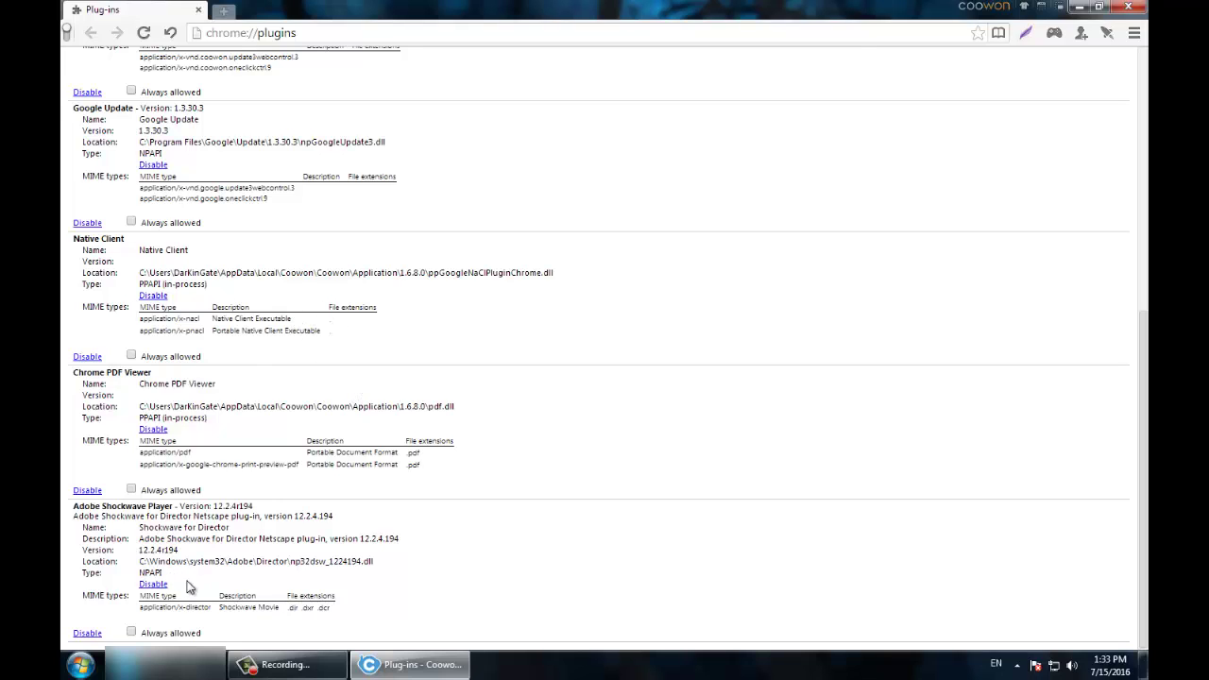
{"action": "scroll", "coordinate": [295, 557], "scroll_direction": "up", "scroll_amount": 5}
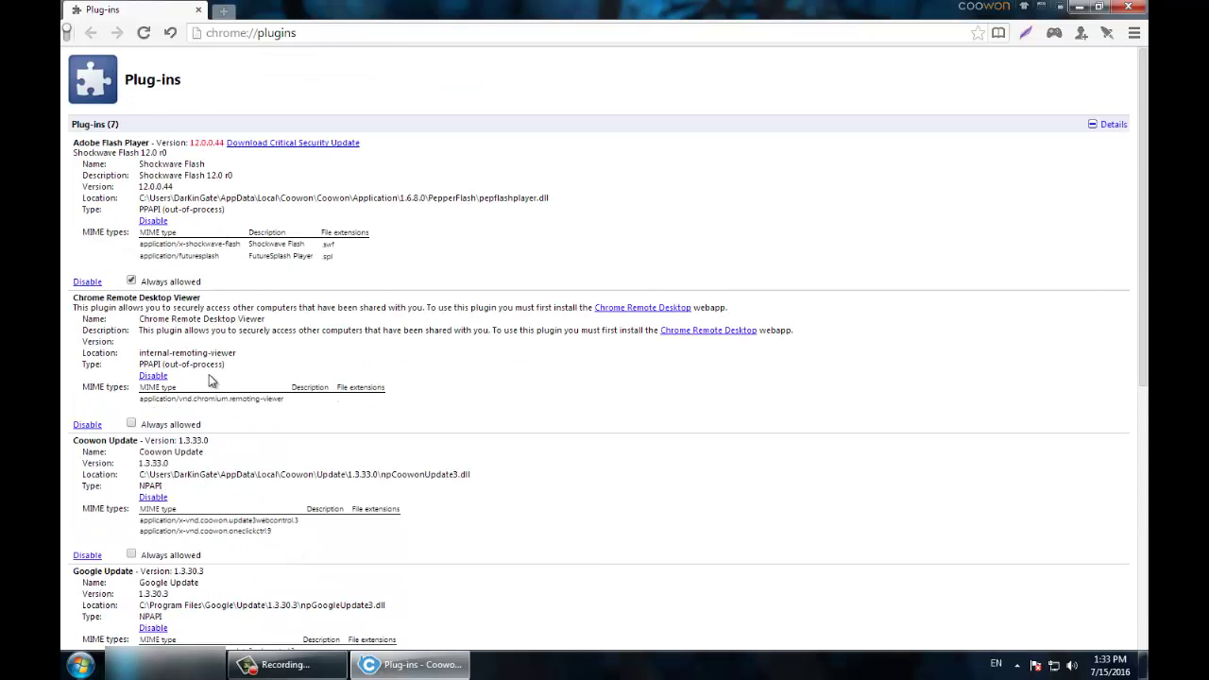
{"action": "scroll", "coordinate": [203, 378], "scroll_direction": "down", "scroll_amount": 5}
{"action": "scroll", "coordinate": [142, 624], "scroll_direction": "up", "scroll_amount": 1}
{"action": "scroll", "coordinate": [137, 628], "scroll_direction": "up", "scroll_amount": 4}
Open Adobe Flash Player's critical security update help article, and open the chrome://components address it mentions in a new tab
{"action": "left_click", "coordinate": [279, 142]}
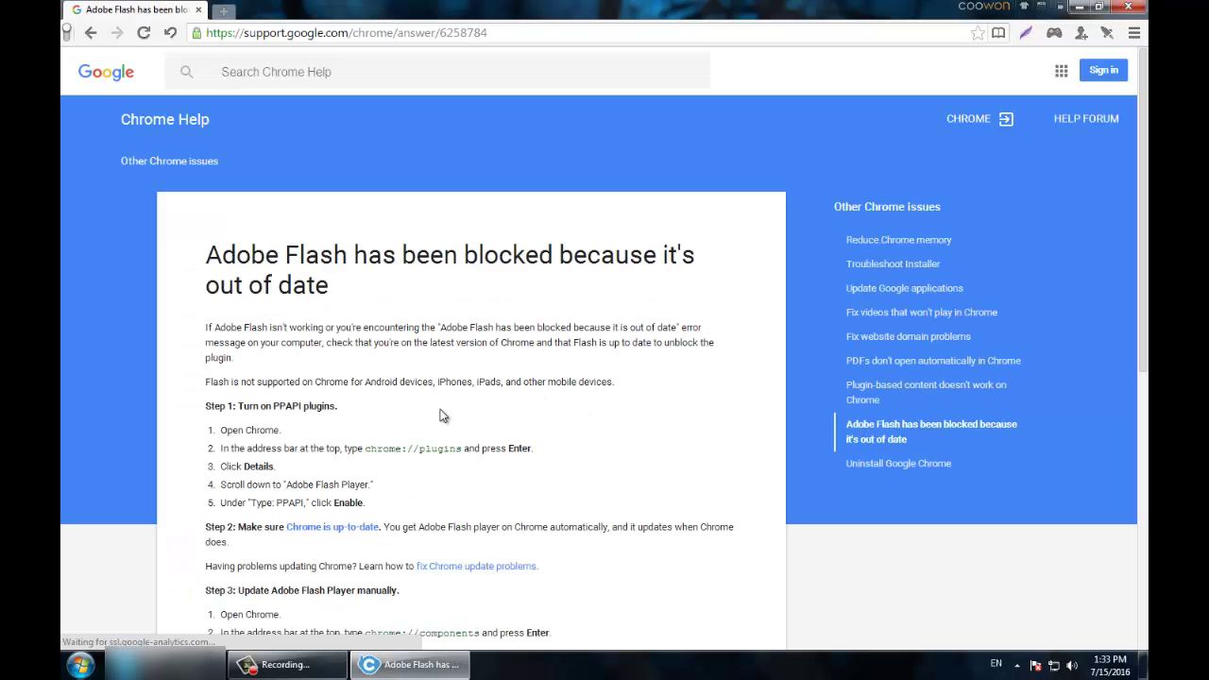
{"action": "scroll", "coordinate": [545, 497], "scroll_direction": "down", "scroll_amount": 1}
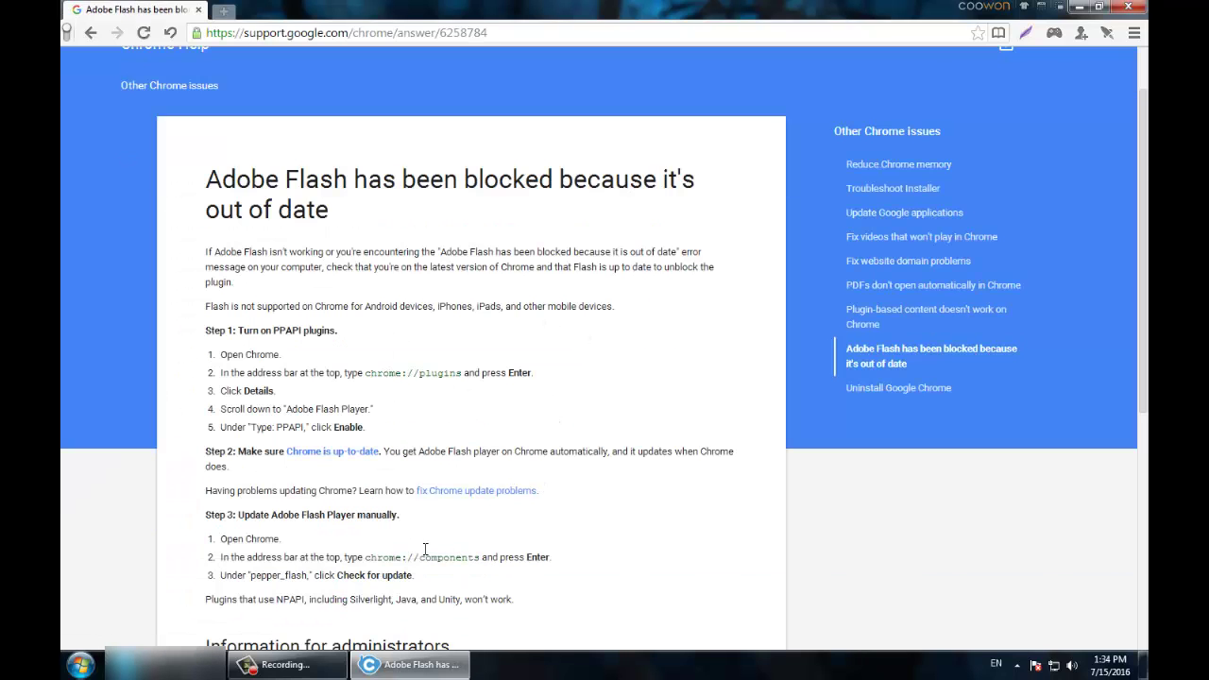
{"action": "left_click_drag", "start_coordinate": [368, 560], "coordinate": [477, 557]}
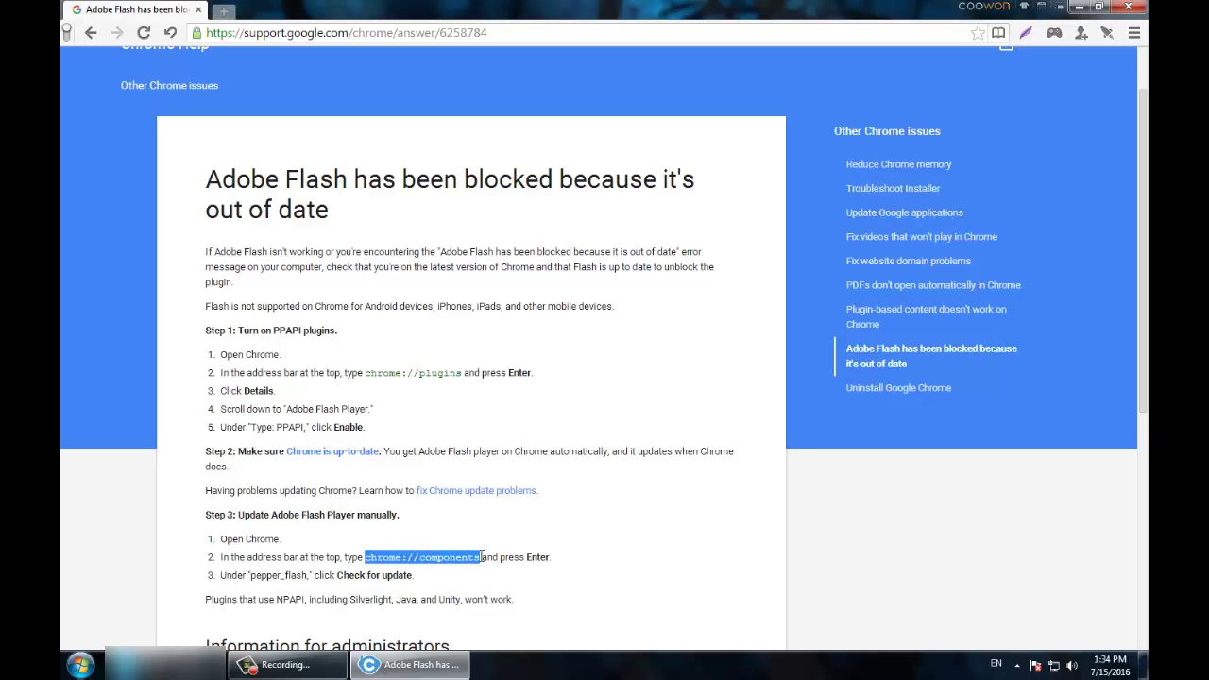
{"action": "left_click_drag", "start_coordinate": [516, 595], "coordinate": [512, 540]}
{"action": "left_click", "coordinate": [335, 7]}
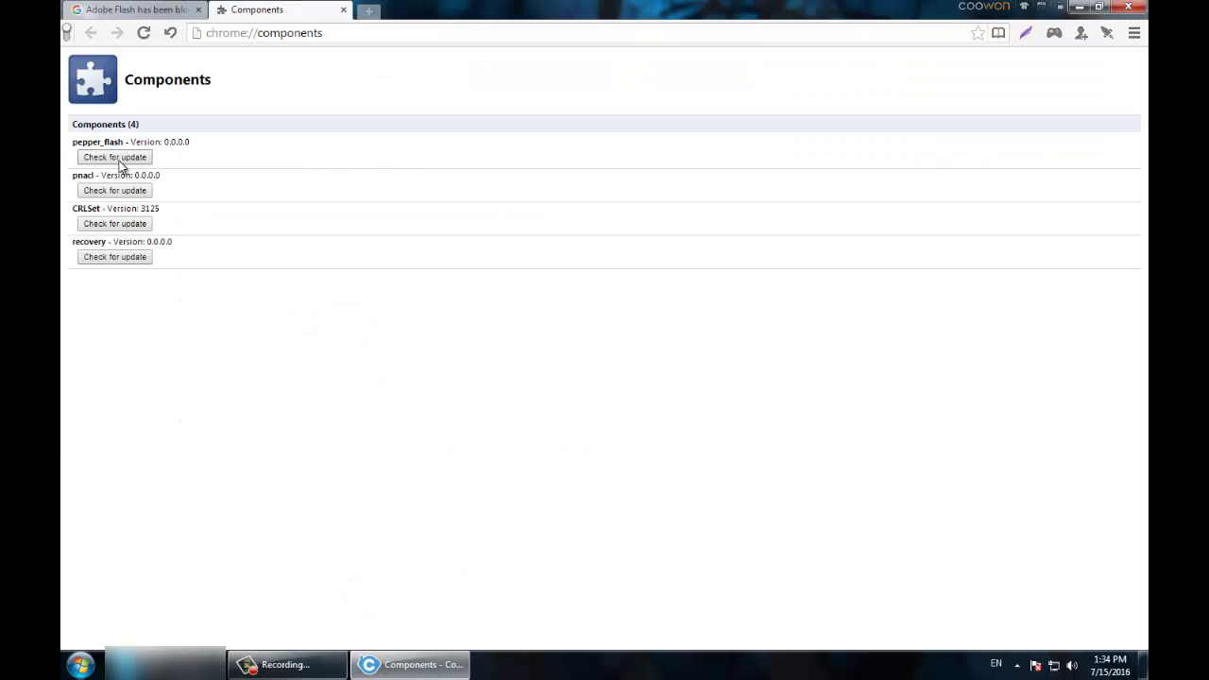
Check the pepper_flash component for an update and close the Components page
{"action": "left_click", "coordinate": [115, 158]}
{"action": "left_click_drag", "start_coordinate": [211, 143], "coordinate": [144, 140]}
{"action": "left_click", "coordinate": [130, 141]}
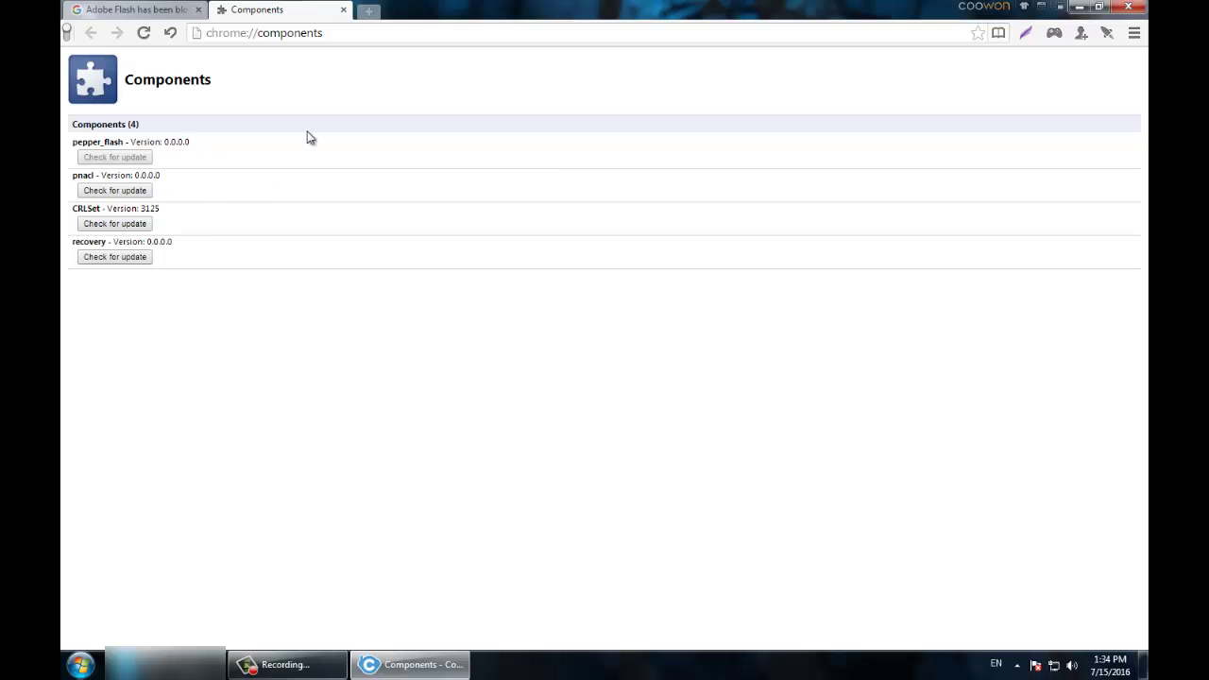
{"action": "left_click", "coordinate": [342, 10]}
{"action": "left_click", "coordinate": [1135, 32]}
{"action": "left_click", "coordinate": [582, 280]}
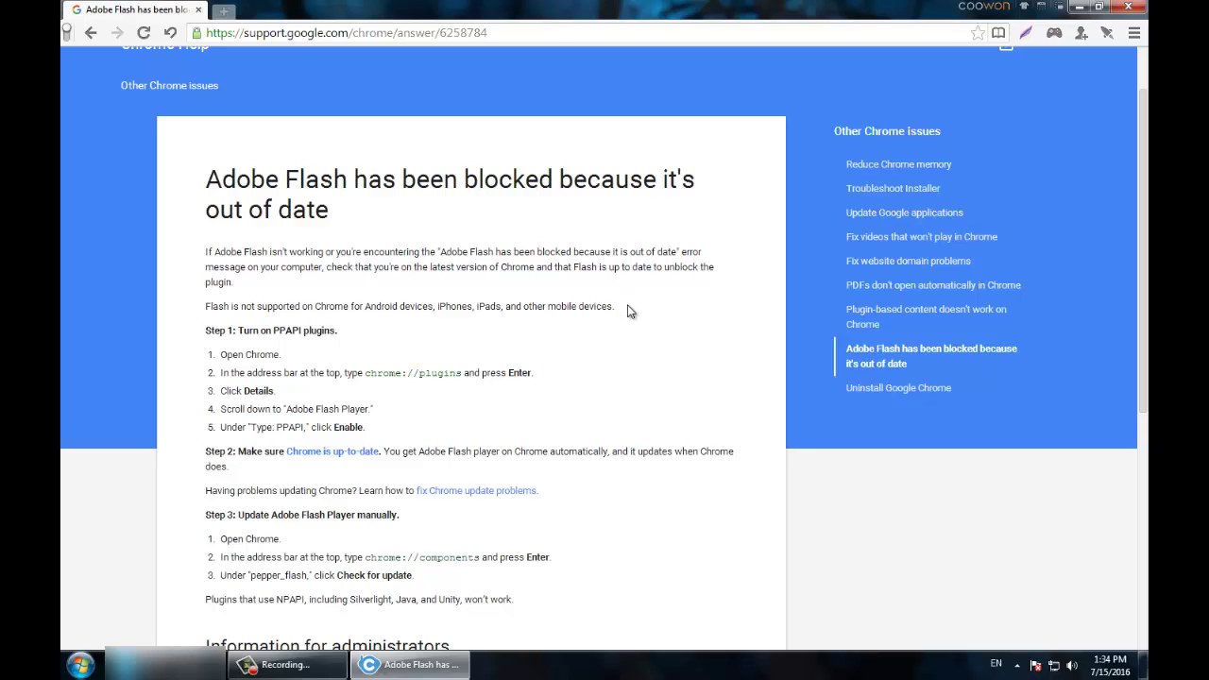
{"action": "left_click", "coordinate": [1135, 33]}
{"action": "left_click", "coordinate": [411, 344]}
Open the chrome://plugins address from the help article in a new tab and close the article
{"action": "left_click_drag", "start_coordinate": [373, 370], "coordinate": [463, 400]}
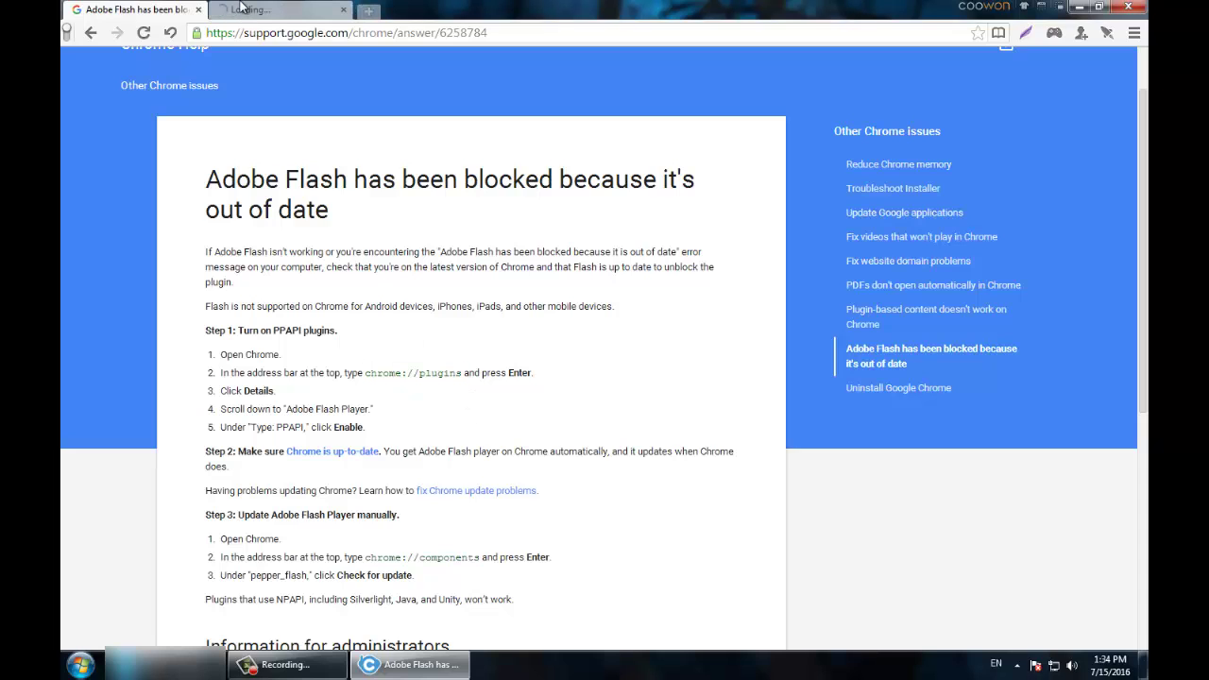
{"action": "left_click", "coordinate": [237, 9]}
{"action": "left_click", "coordinate": [199, 10]}
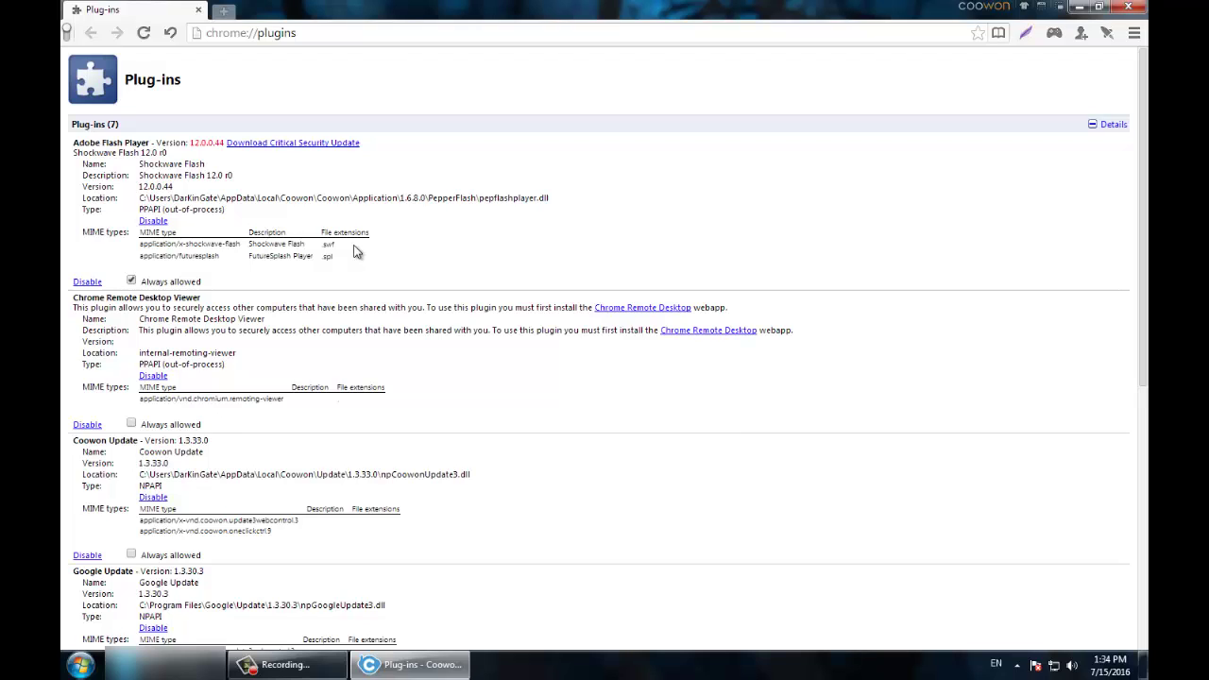
Examine the Shockwave Flash plug-in's name, description, version and file location
{"action": "left_click_drag", "start_coordinate": [139, 164], "coordinate": [265, 185]}
{"action": "left_click", "coordinate": [244, 187]}
{"action": "left_click_drag", "start_coordinate": [551, 199], "coordinate": [313, 193]}
{"action": "left_click", "coordinate": [312, 194]}
{"action": "mouse_move", "coordinate": [563, 181]}
{"action": "left_mouse_down"}
{"action": "mouse_move", "coordinate": [560, 198]}
{"action": "mouse_move", "coordinate": [476, 192]}
{"action": "mouse_move", "coordinate": [559, 197]}
{"action": "left_mouse_up"}
Close the browser and extract the AdobeFlashPlayer10_plRel_mul archive directly onto the desktop
{"action": "left_click", "coordinate": [1141, 8]}
{"action": "left_click_drag", "start_coordinate": [80, 482], "coordinate": [602, 278]}
{"action": "right_click", "coordinate": [602, 280]}
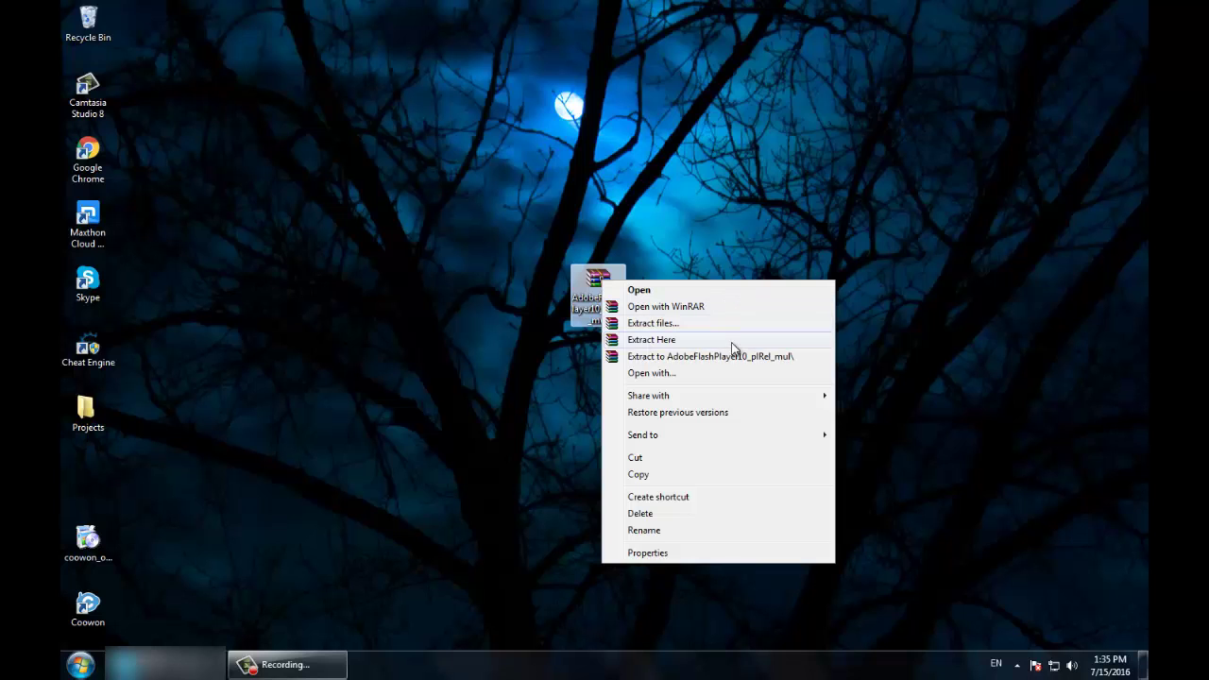
{"action": "left_click", "coordinate": [722, 339]}
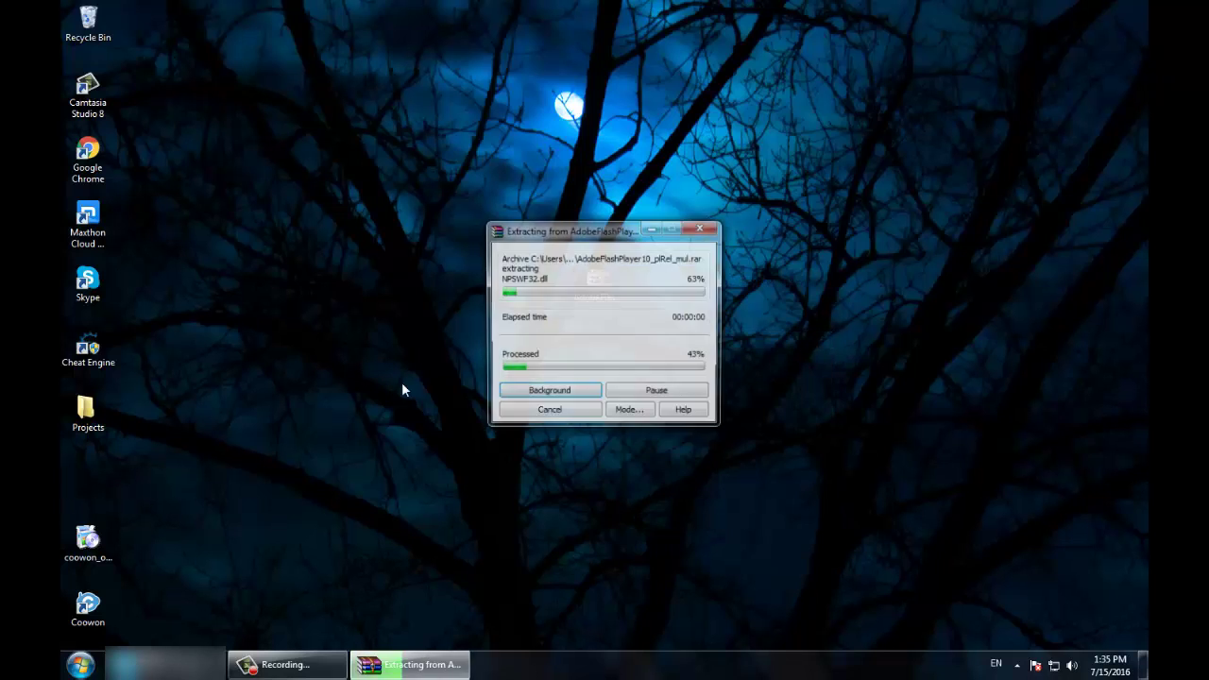
Place the extracted folder and NPSWF32.dll apart from the other desktop icons, and put the archive back below the Projects folder
{"action": "left_click_drag", "start_coordinate": [591, 312], "coordinate": [308, 427]}
{"action": "left_click_drag", "start_coordinate": [85, 480], "coordinate": [253, 156]}
{"action": "left_click_drag", "start_coordinate": [142, 31], "coordinate": [250, 101]}
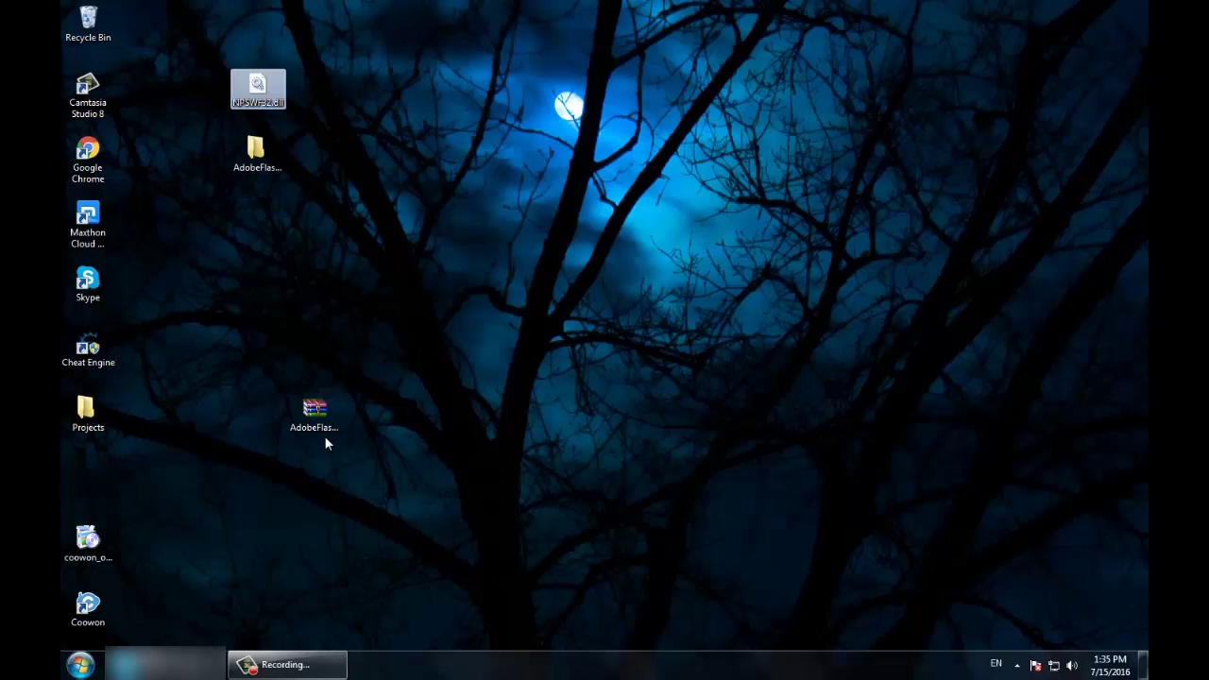
{"action": "left_click_drag", "start_coordinate": [304, 420], "coordinate": [88, 465]}
Install the Adobe Flash Player 10 Plugin from the installer in the extracted AdobeFlashPlayer10_plRel_mul folder and close the folder
{"action": "double_click", "coordinate": [255, 151]}
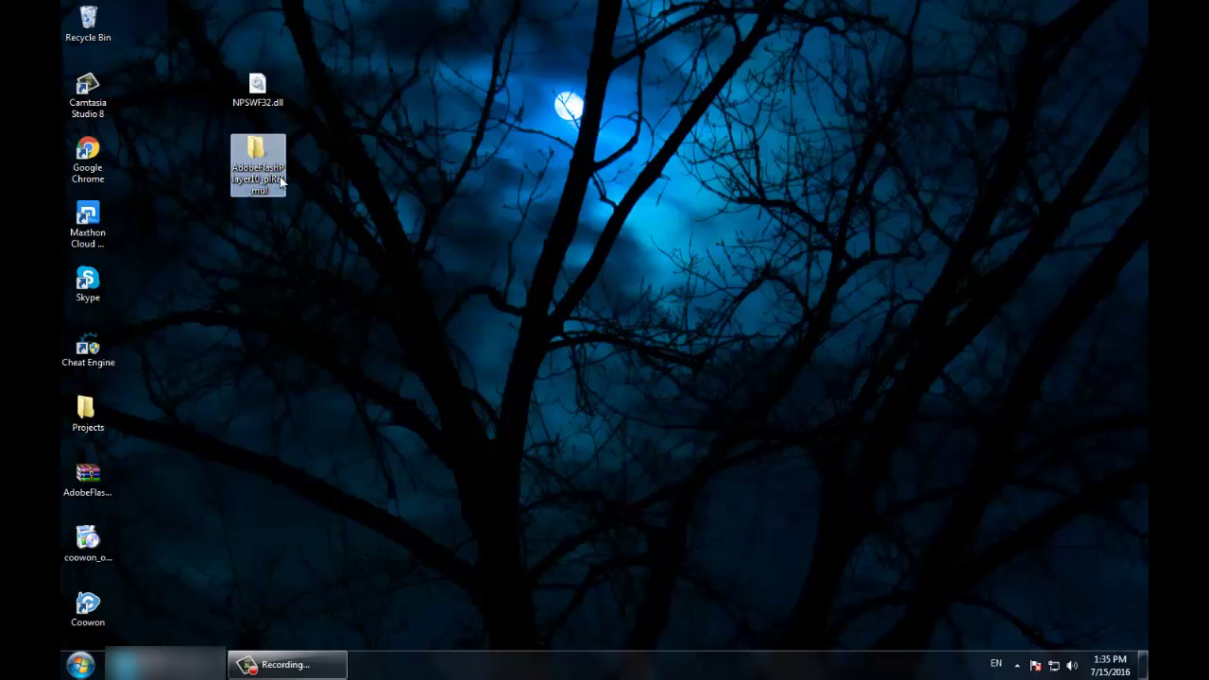
{"action": "left_click", "coordinate": [551, 179]}
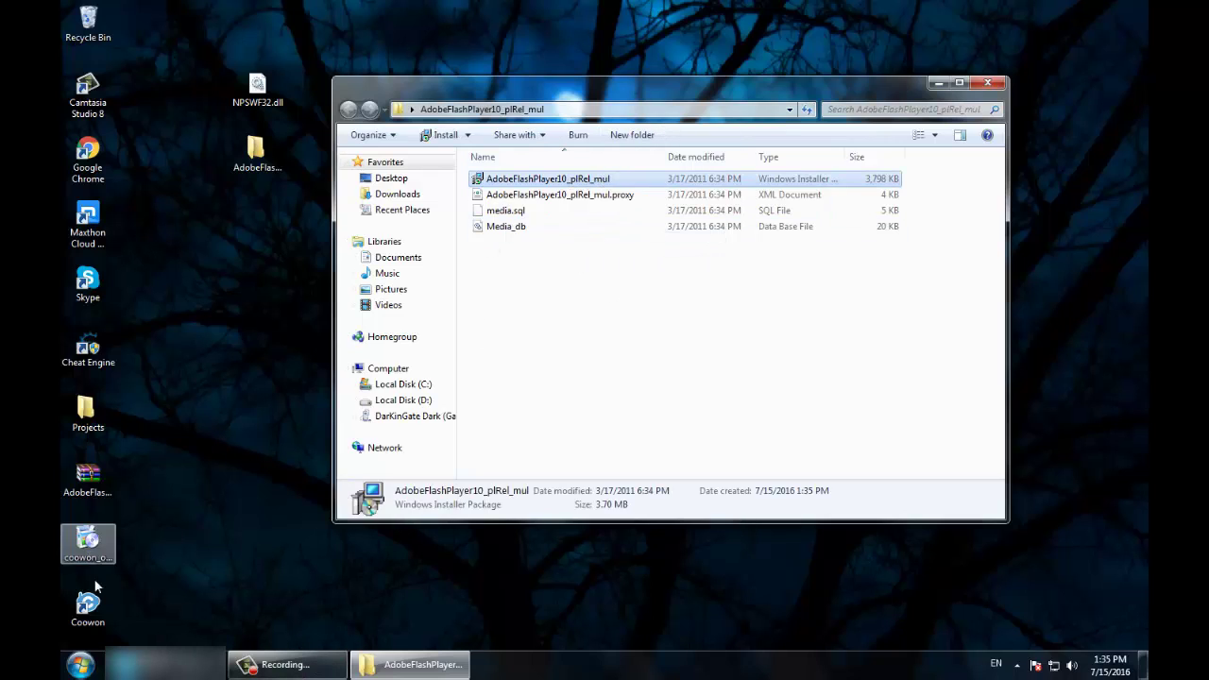
{"action": "double_click", "coordinate": [616, 180]}
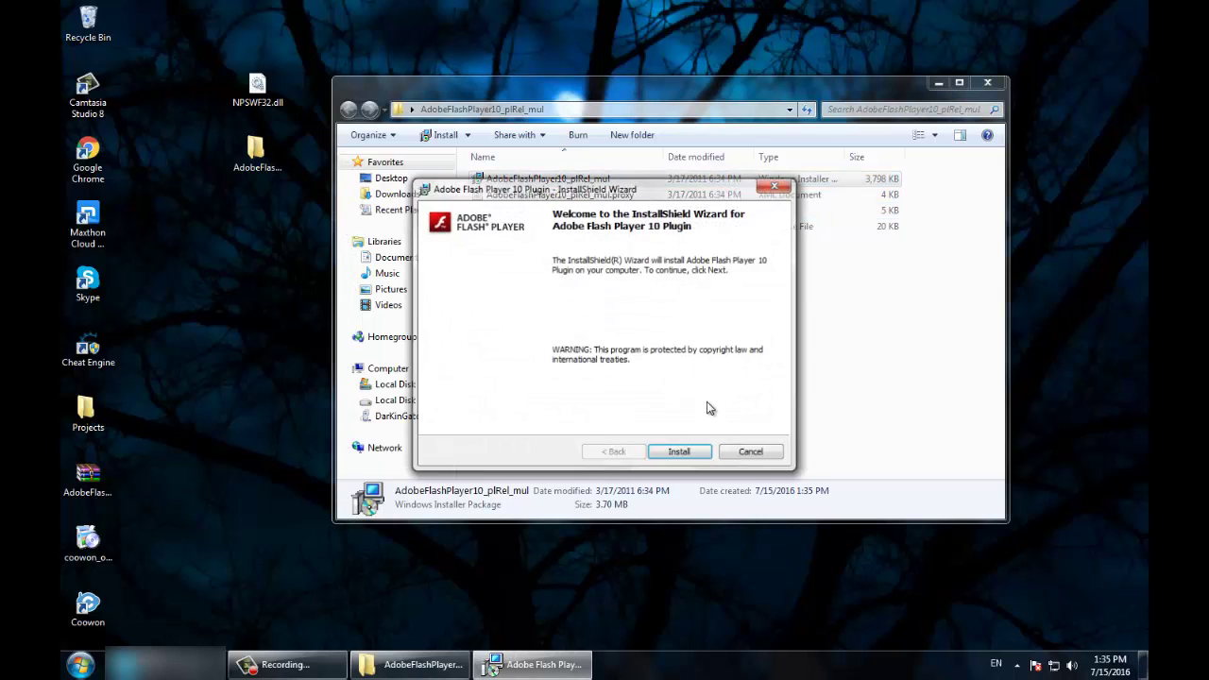
{"action": "left_click", "coordinate": [697, 451]}
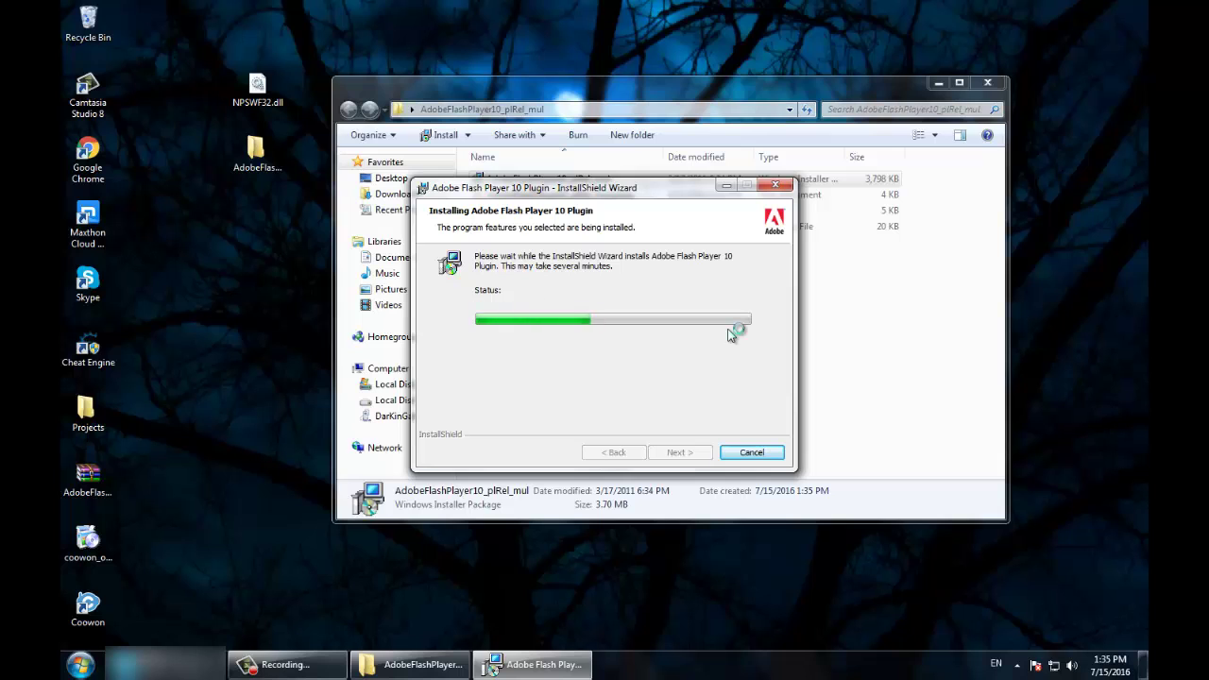
{"action": "left_click", "coordinate": [682, 451]}
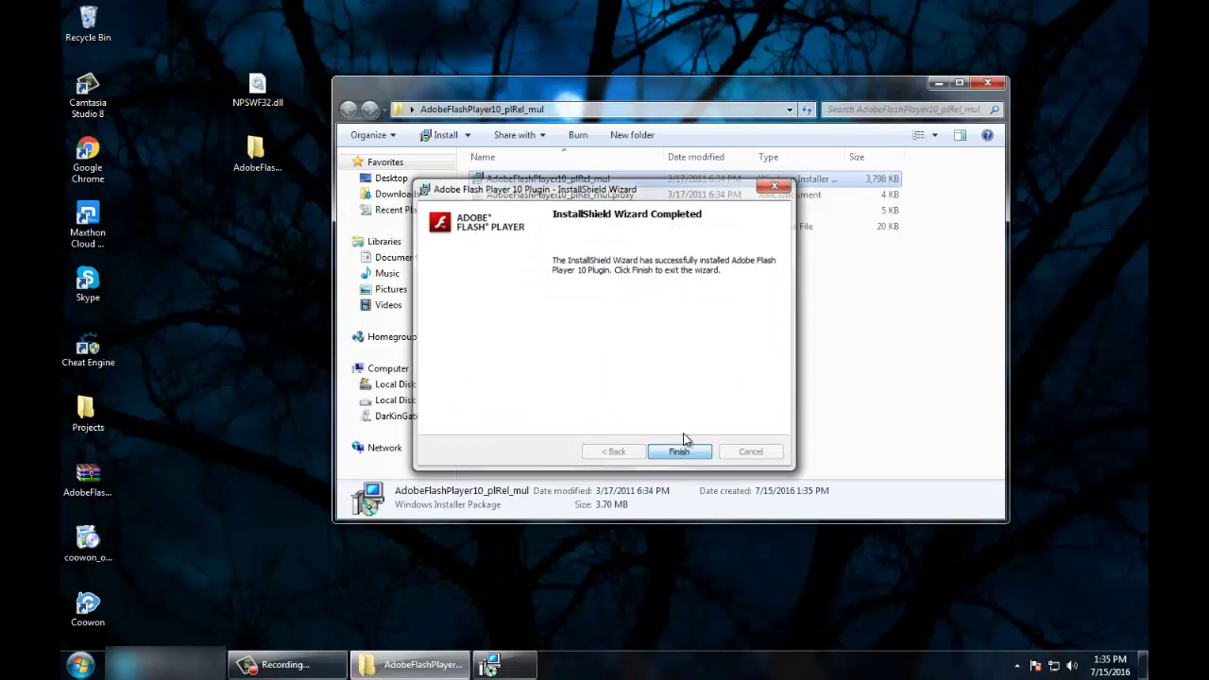
{"action": "left_click", "coordinate": [674, 397]}
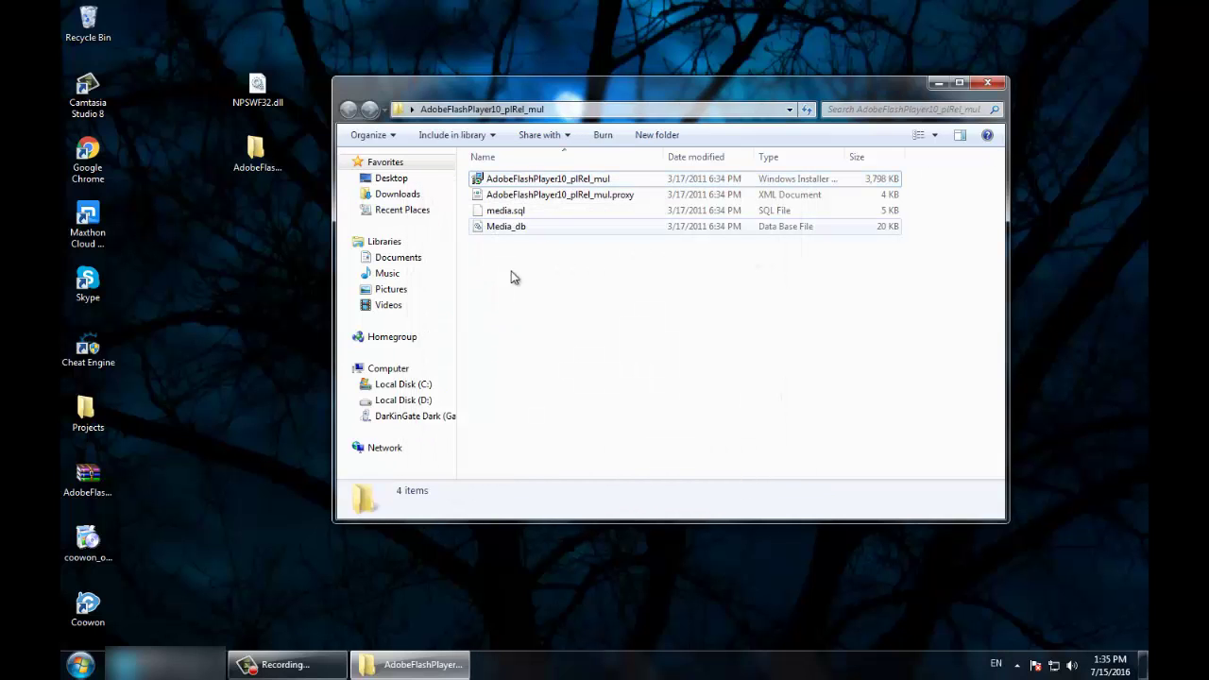
{"action": "left_click", "coordinate": [987, 85]}
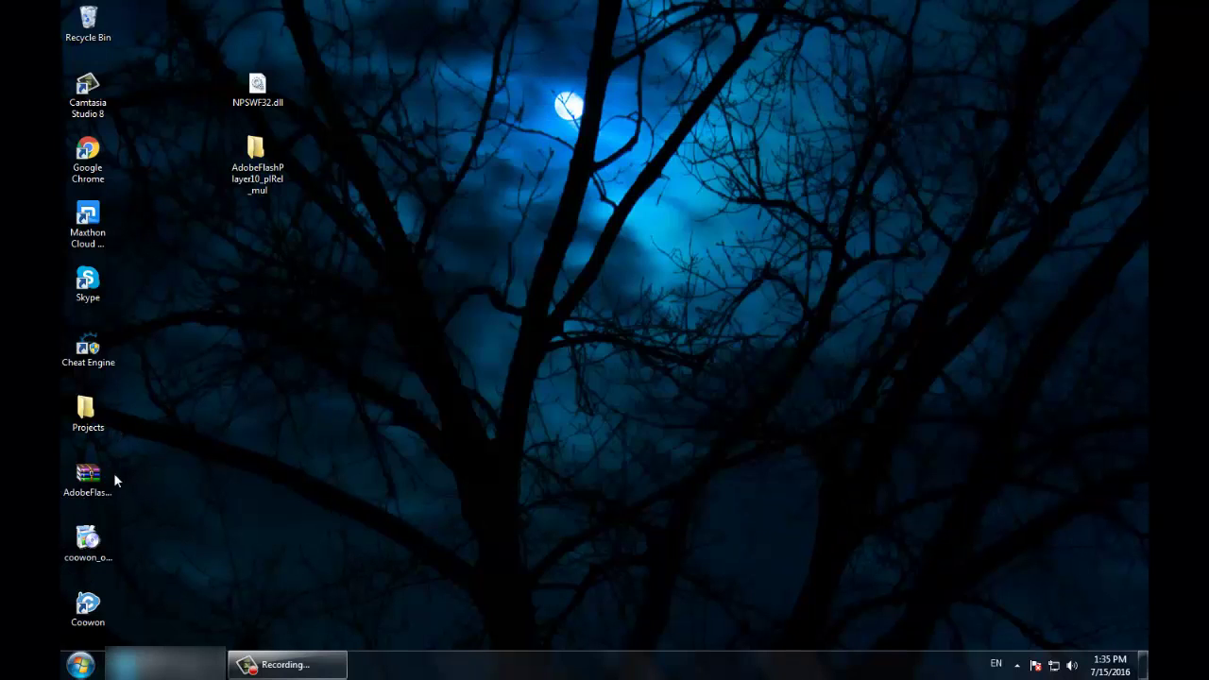
Launch Coowon, permanently dismissing its default-browser prompt, and open the chrome://plugins page
{"action": "double_click", "coordinate": [87, 607]}
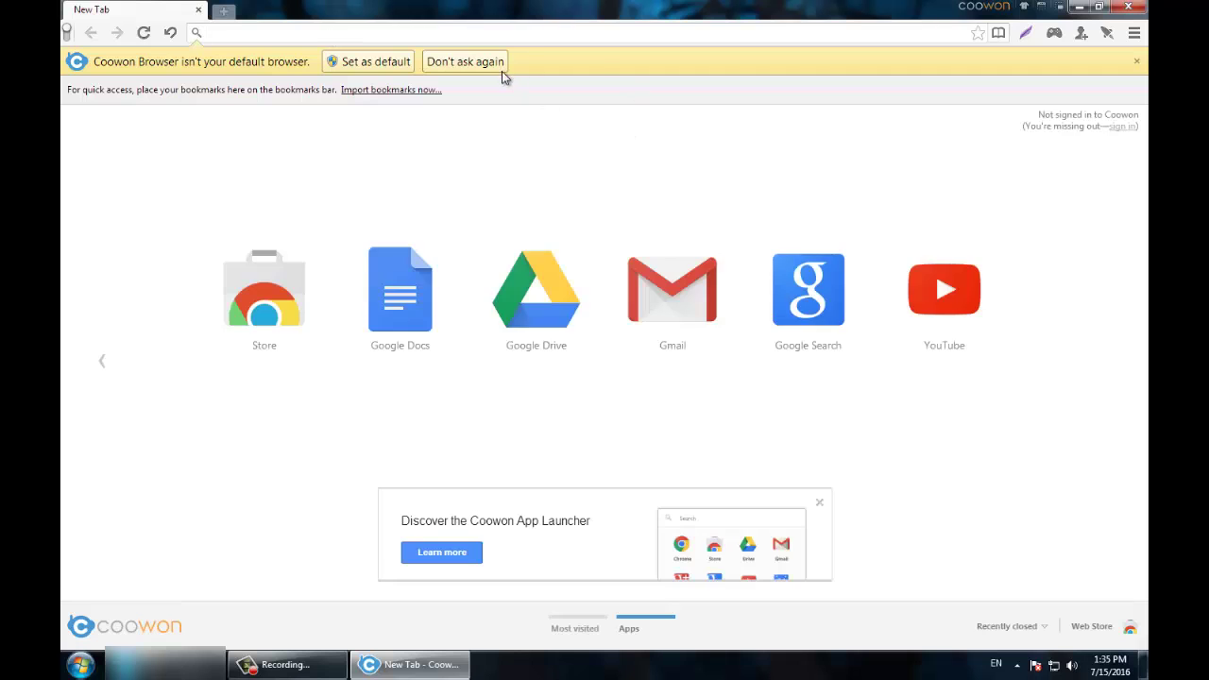
{"action": "left_click", "coordinate": [501, 69]}
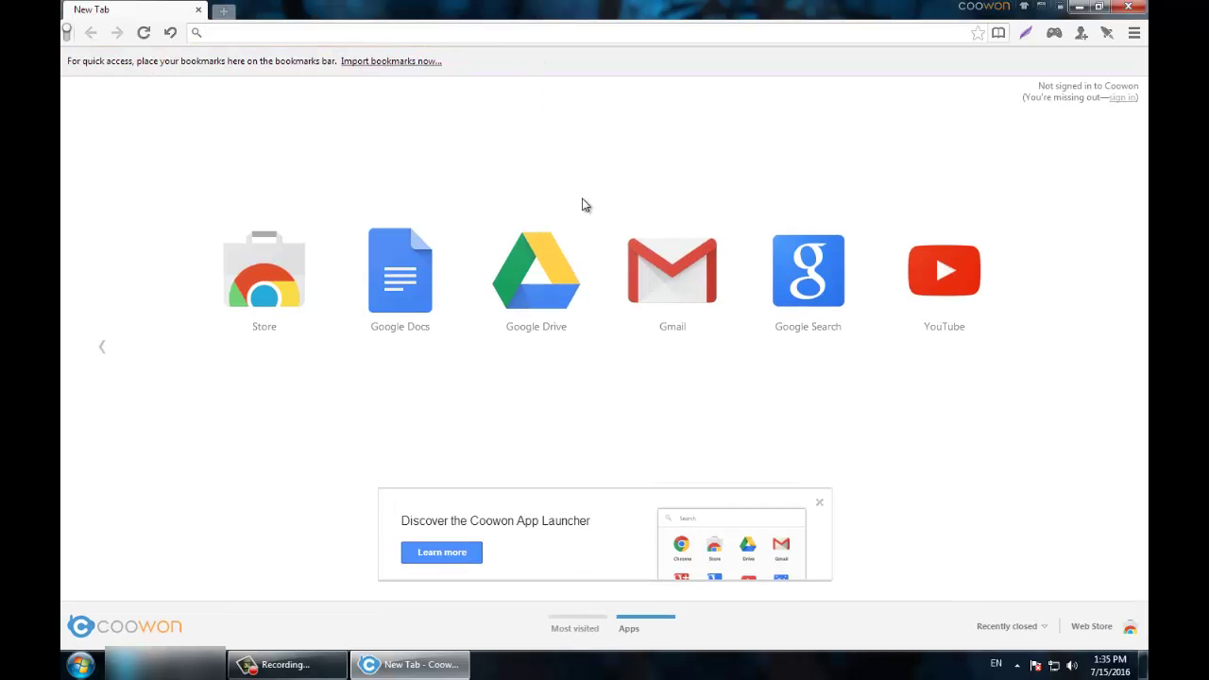
{"action": "type", "text": "ch"}
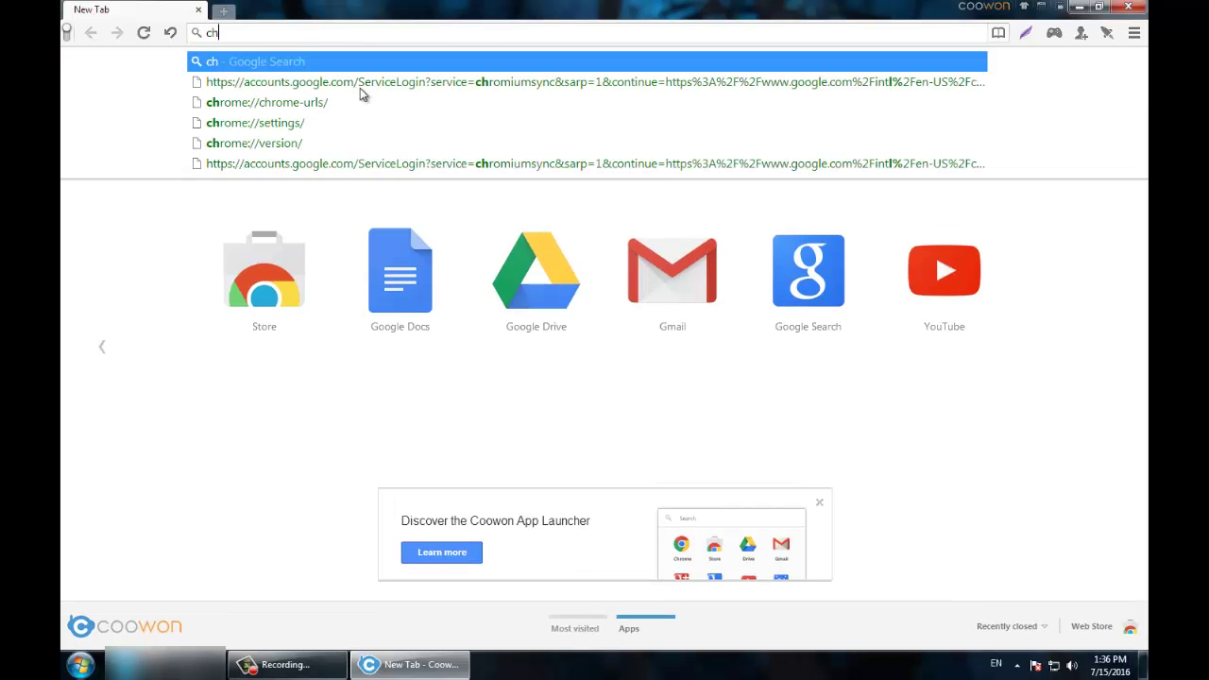
{"action": "type", "text": "rome"}
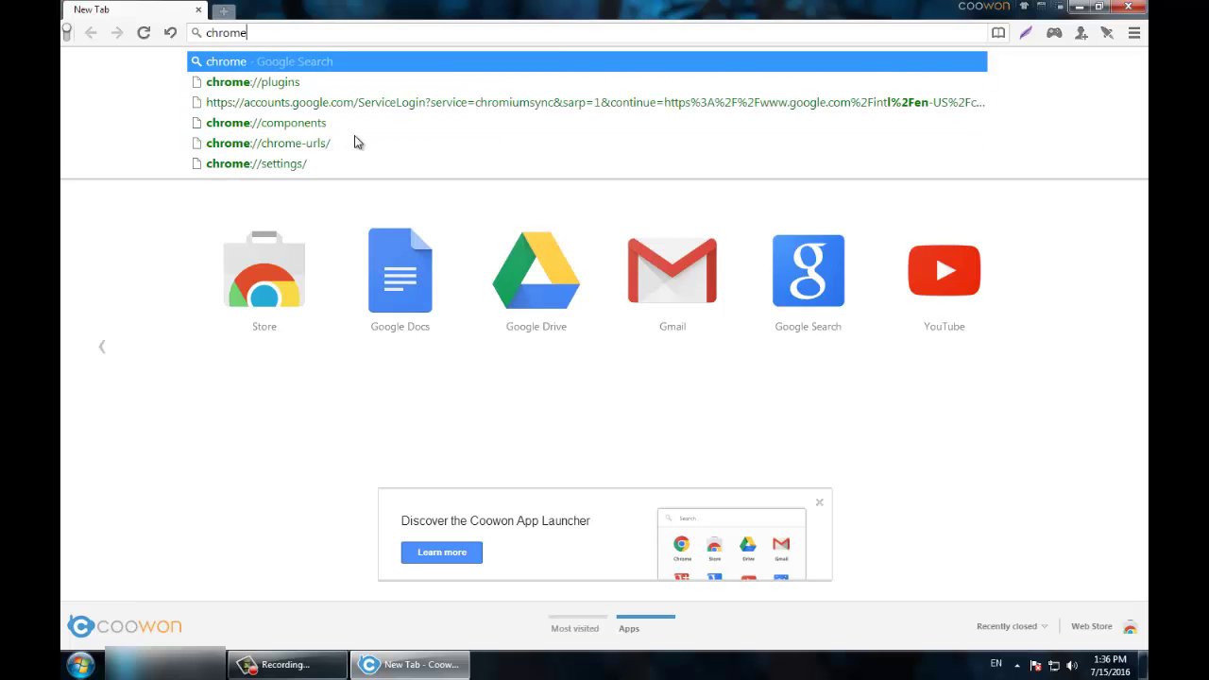
{"action": "left_click", "coordinate": [298, 84]}
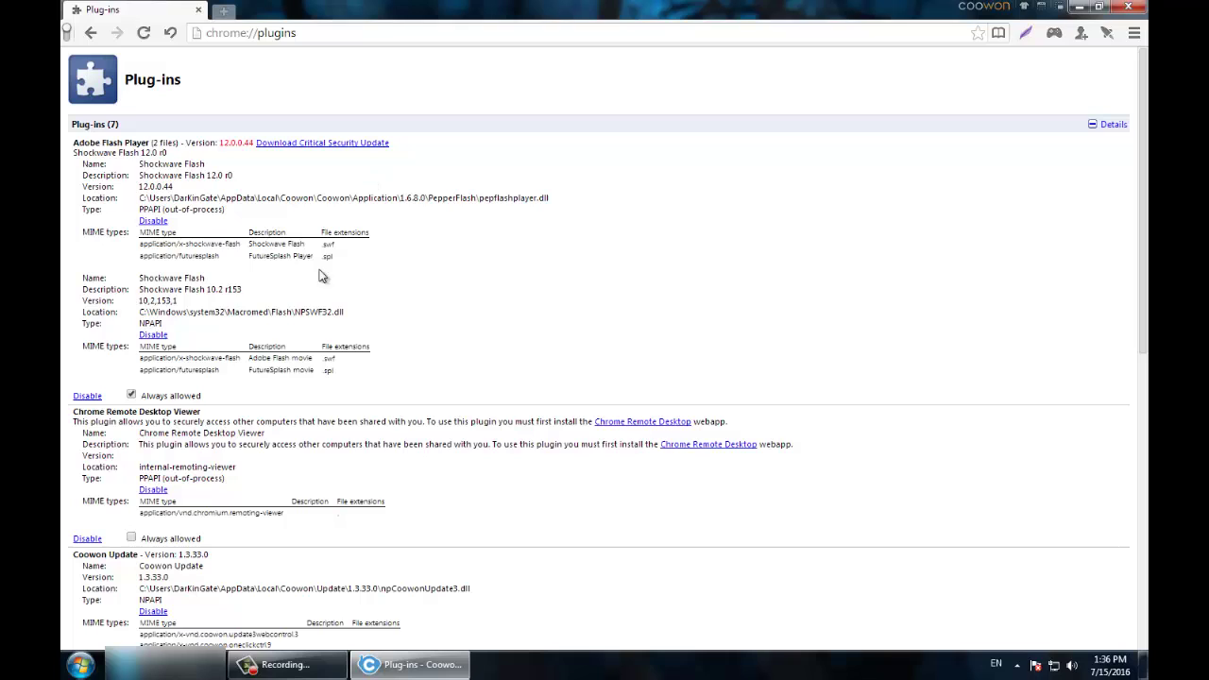
Examine the version and file location of the second Shockwave Flash entry, NPSWF32.dll, under Adobe Flash Player
{"action": "left_click_drag", "start_coordinate": [144, 276], "coordinate": [326, 329]}
{"action": "left_click", "coordinate": [327, 340]}
{"action": "left_click_drag", "start_coordinate": [212, 288], "coordinate": [210, 279]}
{"action": "left_click", "coordinate": [209, 289]}
Open ninja.games.la/default/game?server=S83 in a new tab and allow the blocked Flash Player to run this time
{"action": "left_click", "coordinate": [223, 10]}
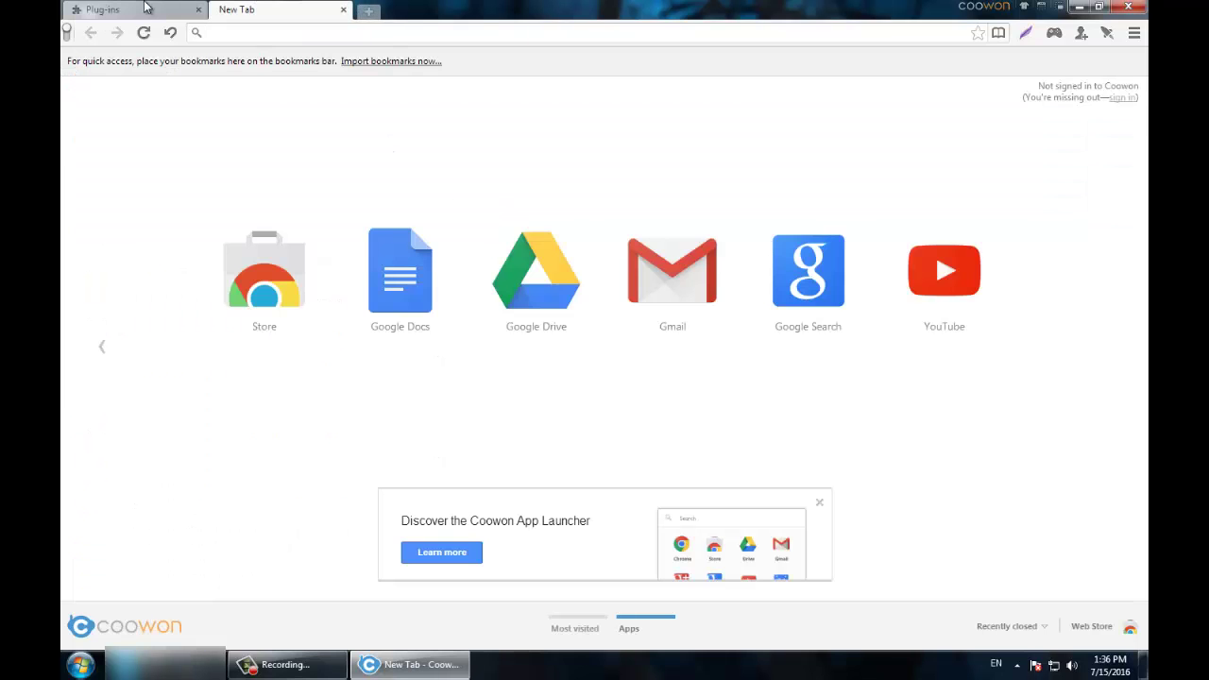
{"action": "type", "text": "ninja.games.la"}
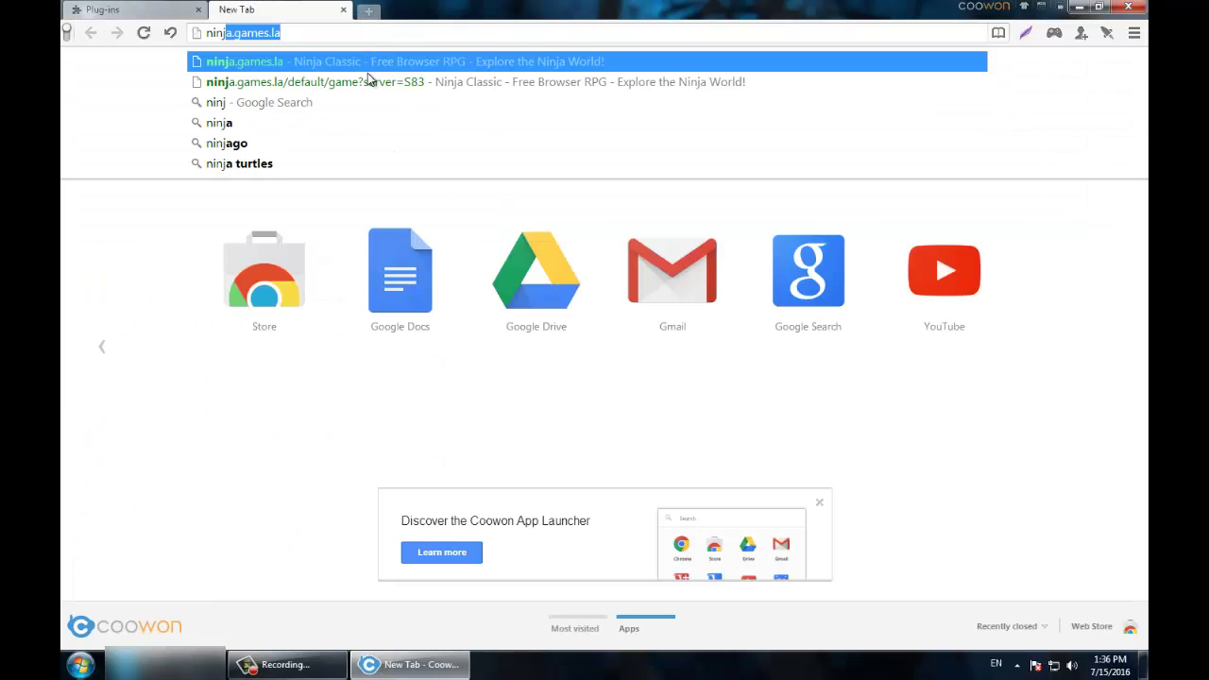
{"action": "left_click", "coordinate": [369, 83]}
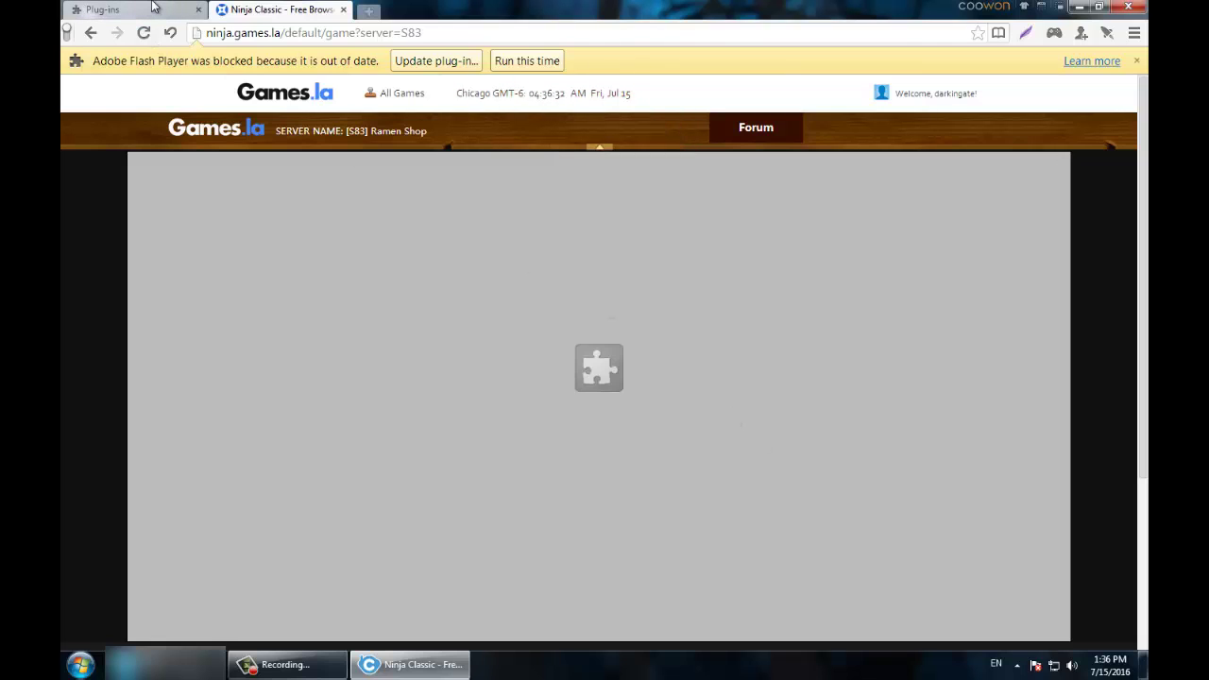
{"action": "left_click", "coordinate": [535, 63]}
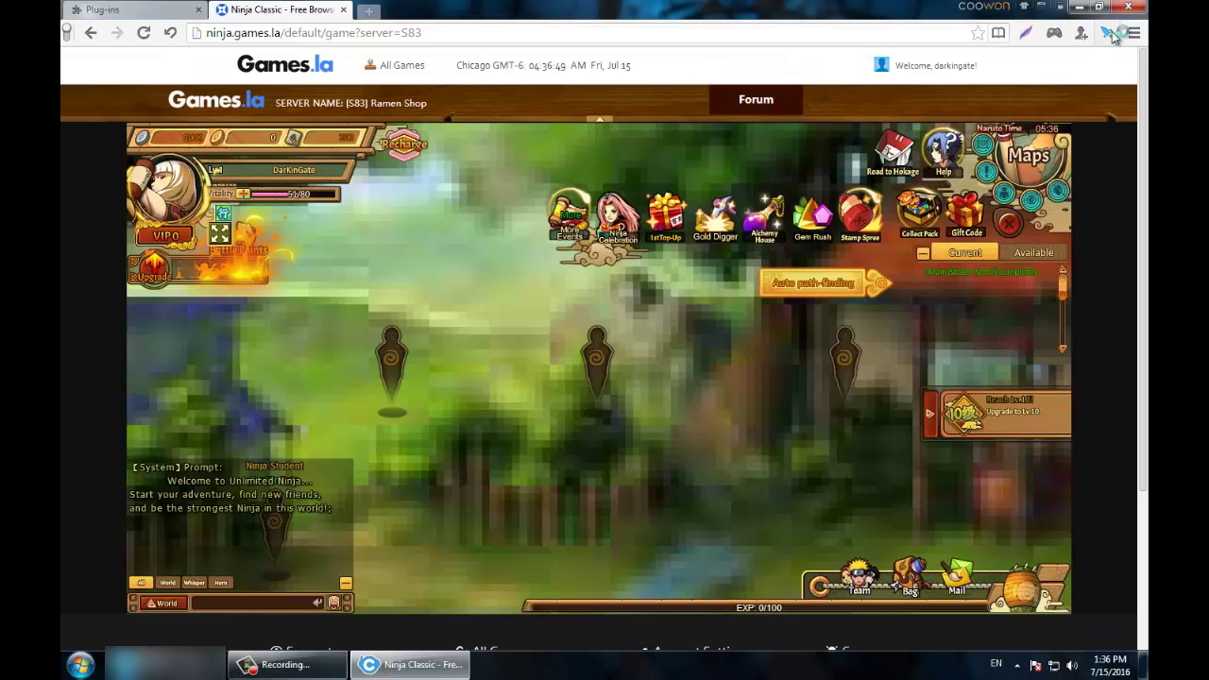
View the page speed control over the game, then try the game's full-screen mode and close its extra window
{"action": "left_click", "coordinate": [1111, 33]}
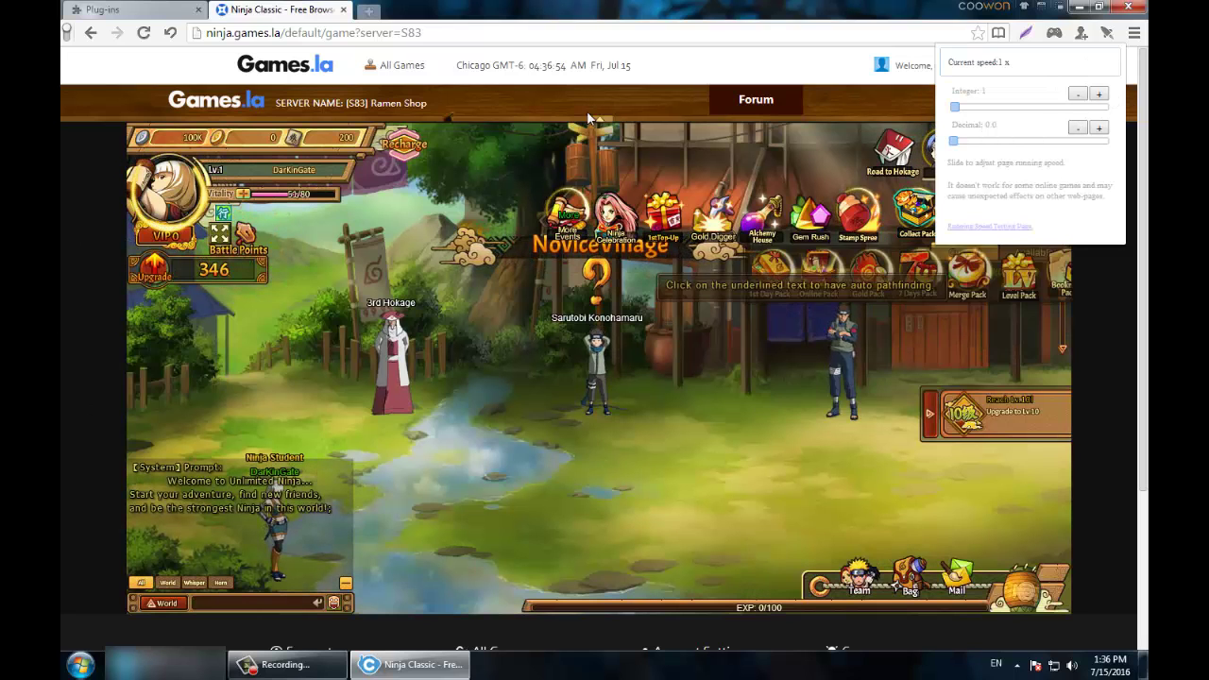
{"action": "left_click", "coordinate": [530, 165]}
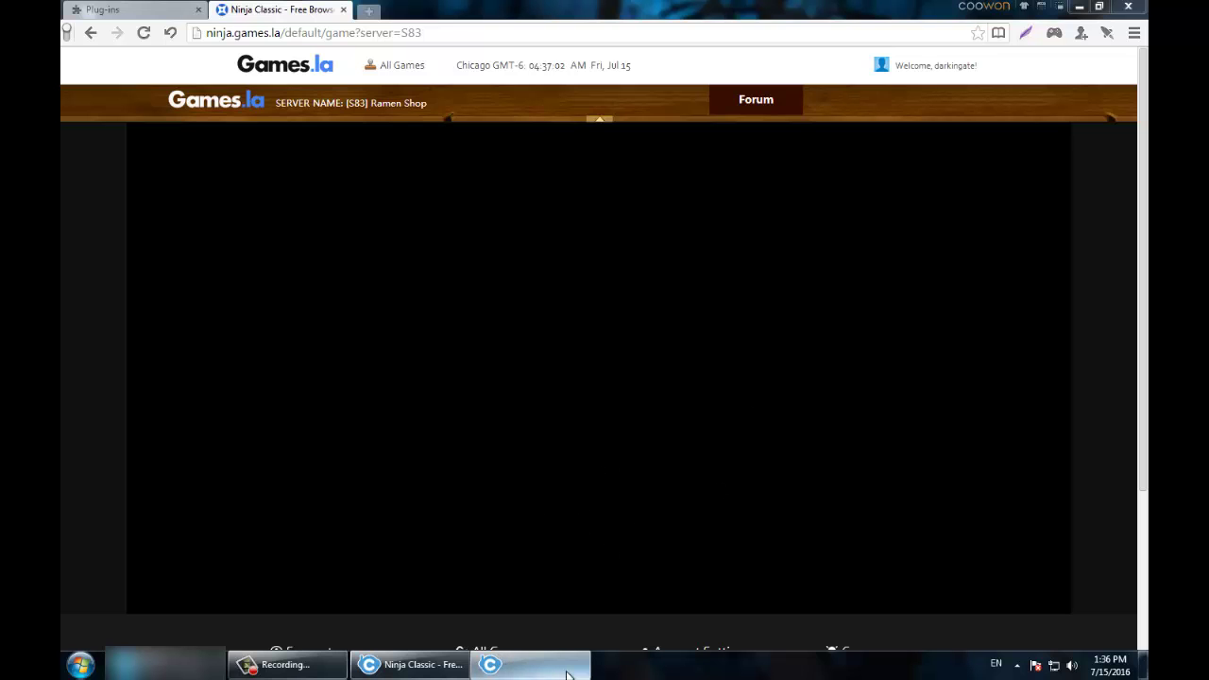
{"action": "left_click", "coordinate": [622, 545]}
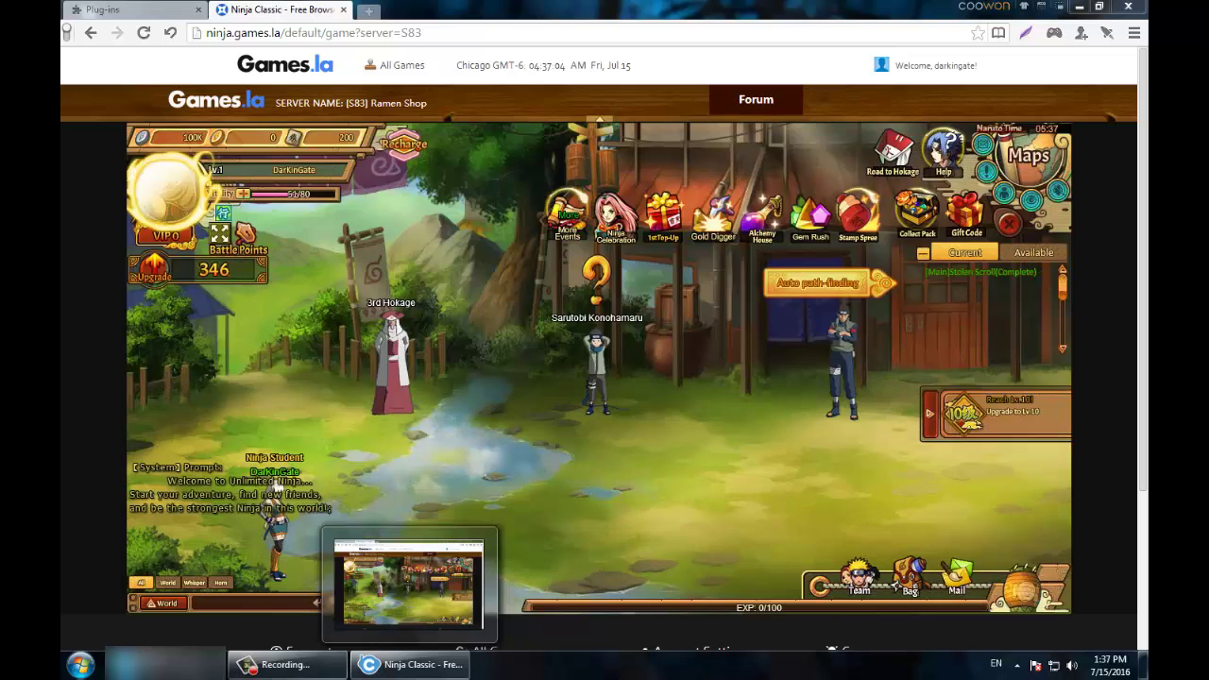
Try the game's full-screen mode again, bringing its separate window forward, and return to the normal game page
{"action": "left_click", "coordinate": [220, 233]}
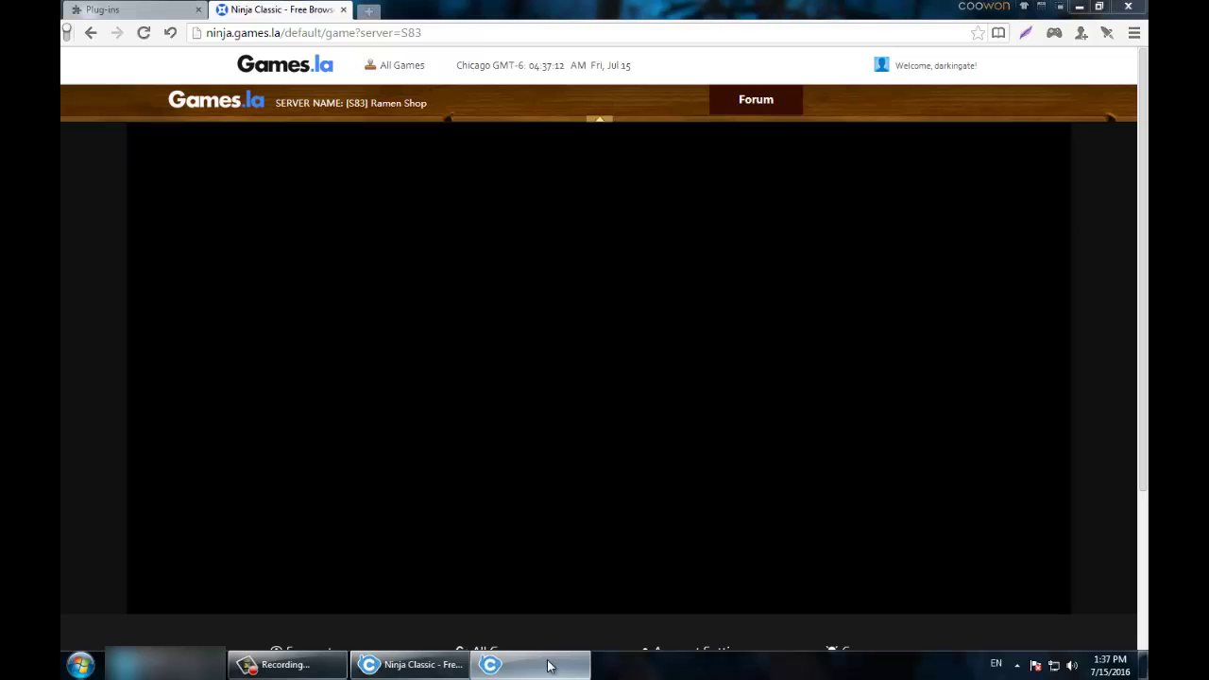
{"action": "mouse_move", "coordinate": [543, 673]}
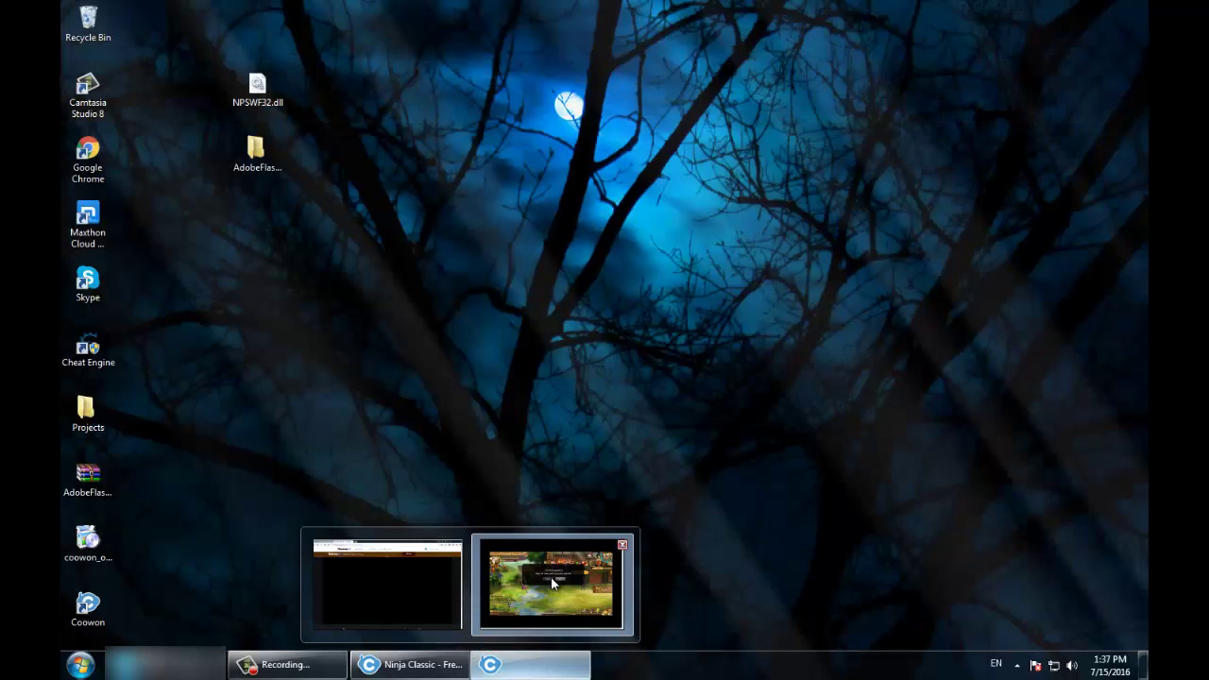
{"action": "left_click", "coordinate": [552, 578]}
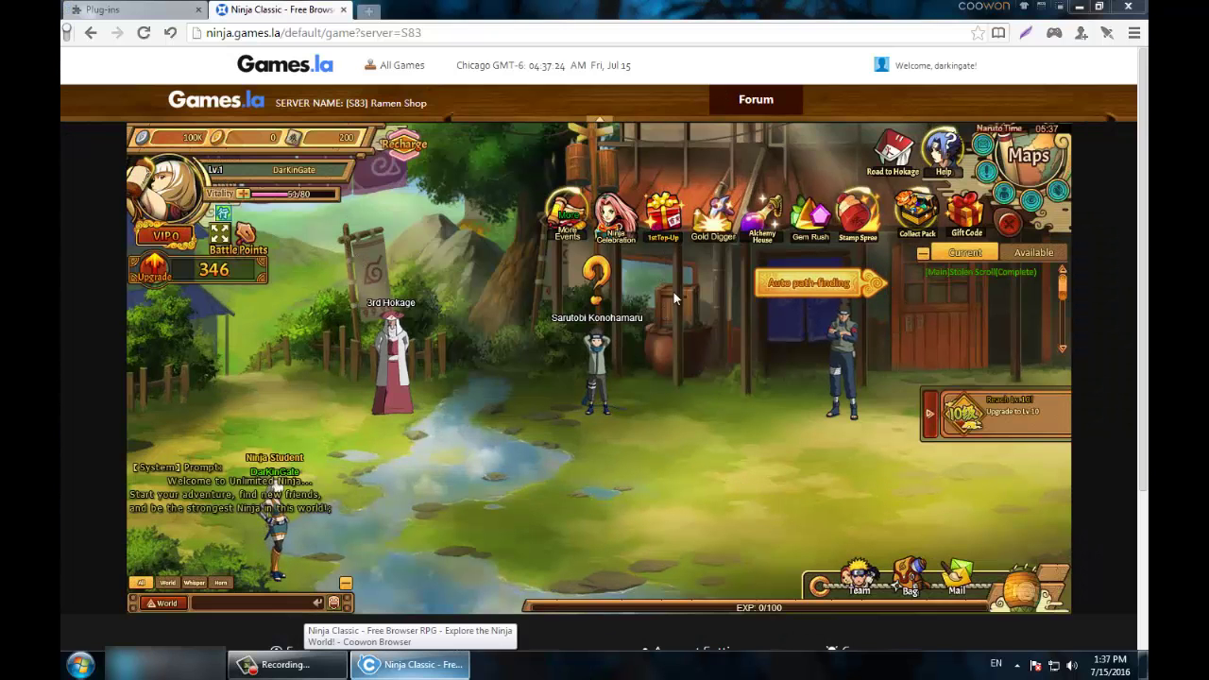
{"action": "right_click", "coordinate": [398, 625]}
{"action": "right_click", "coordinate": [406, 662]}
{"action": "left_click", "coordinate": [453, 539]}
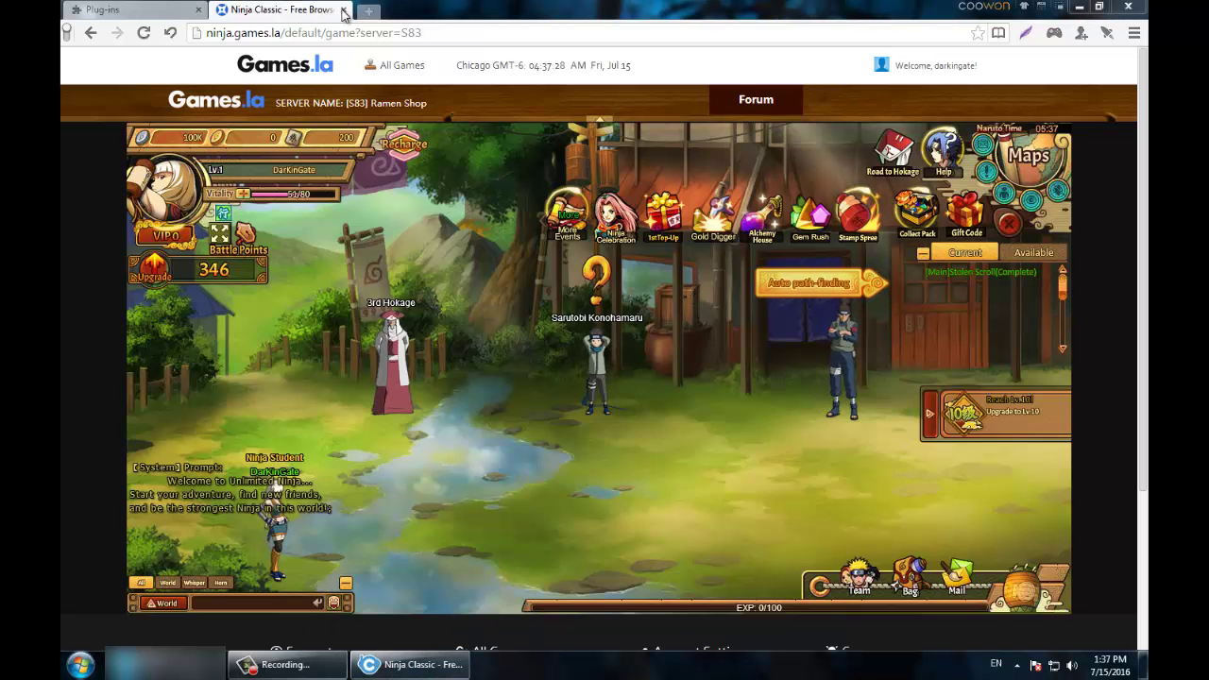
Close the game tab and disable the PPAPI Shockwave Flash 12.0 r0 entry on the plug-ins page
{"action": "left_click", "coordinate": [344, 10]}
{"action": "left_click", "coordinate": [587, 163]}
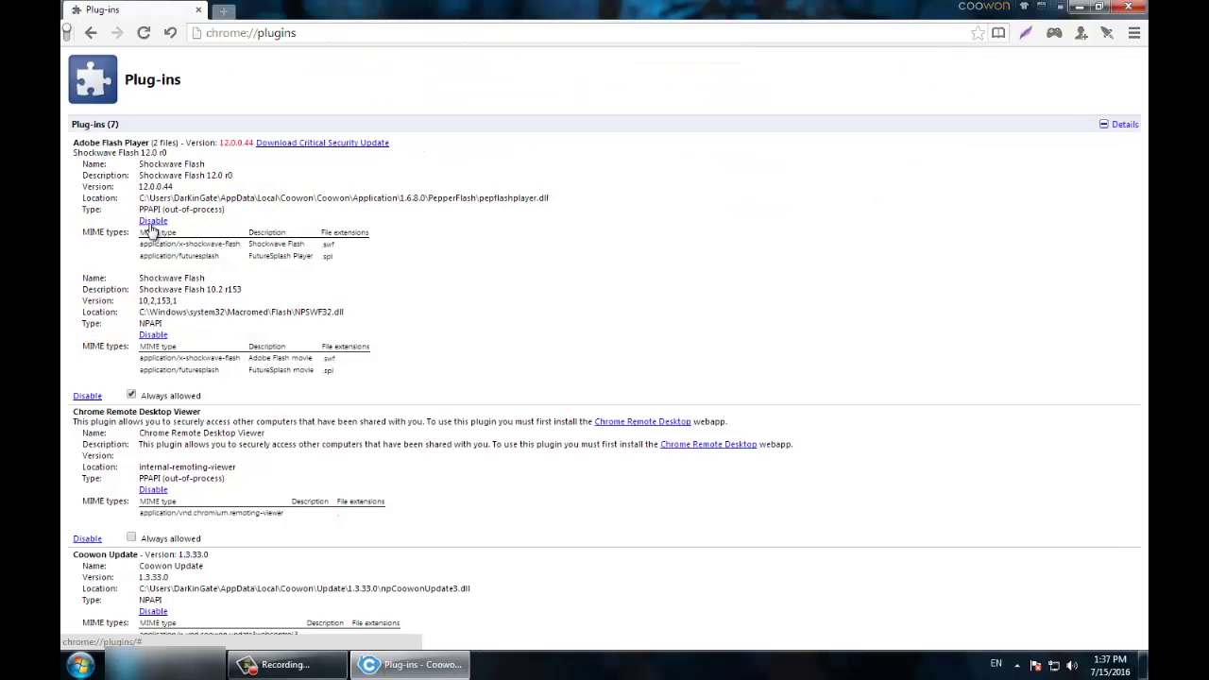
{"action": "left_click", "coordinate": [153, 221]}
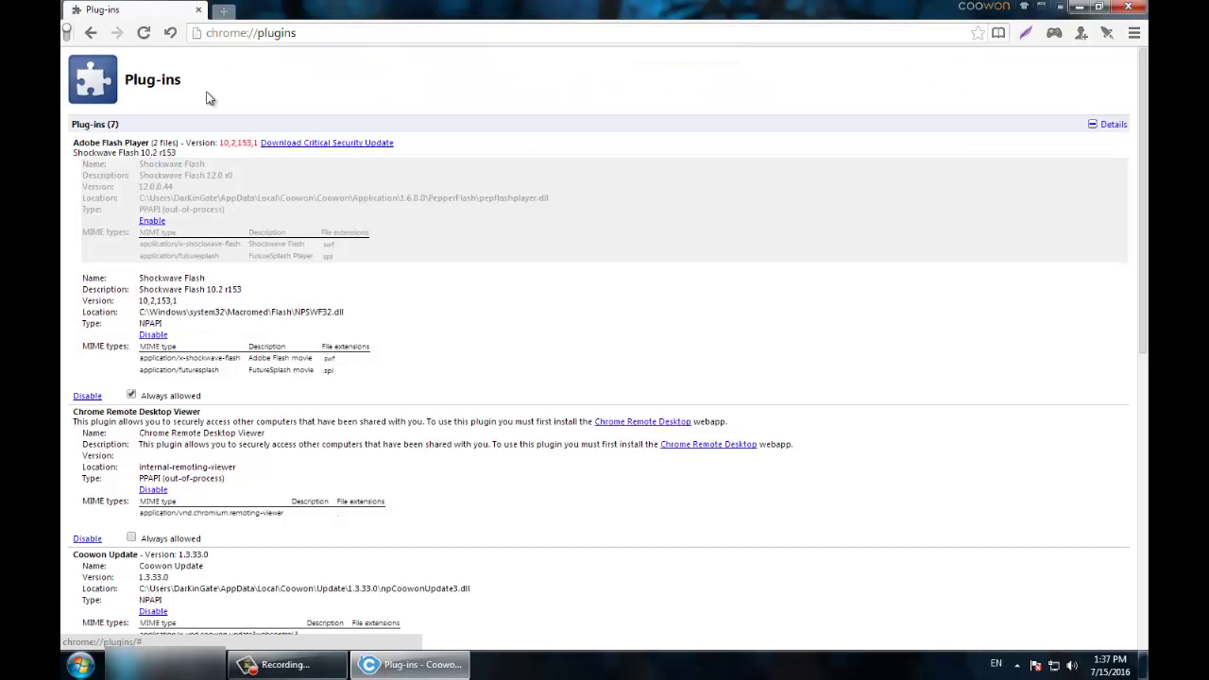
Reopen ninja.games.la/default/game?server=S83 in a new tab and allow the blocked Flash Player to run this time
{"action": "left_click", "coordinate": [235, 10]}
{"action": "type", "text": "ninja.games.la"}
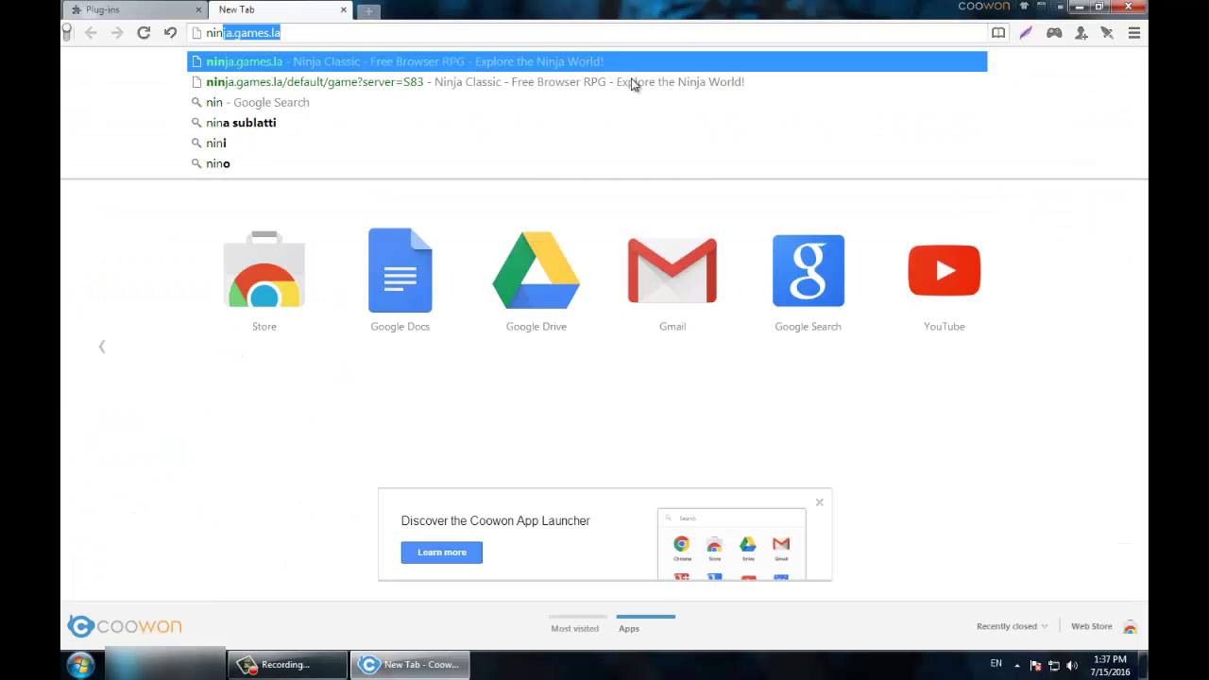
{"action": "left_click", "coordinate": [423, 88]}
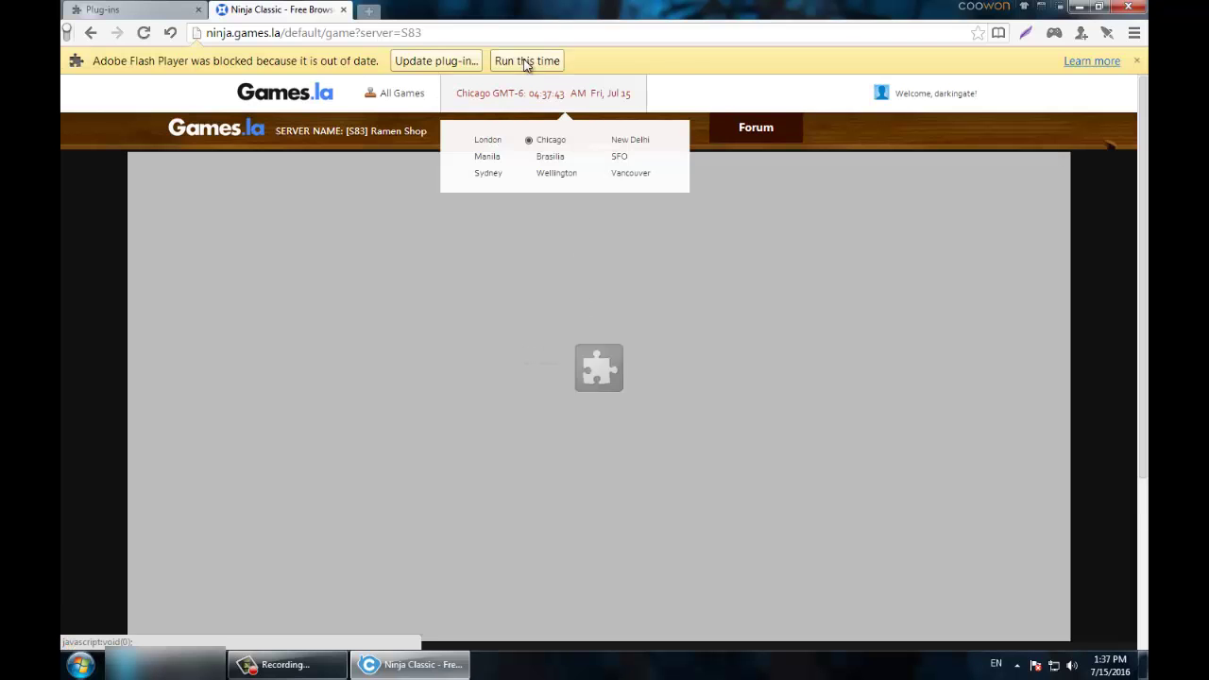
{"action": "left_click", "coordinate": [526, 62]}
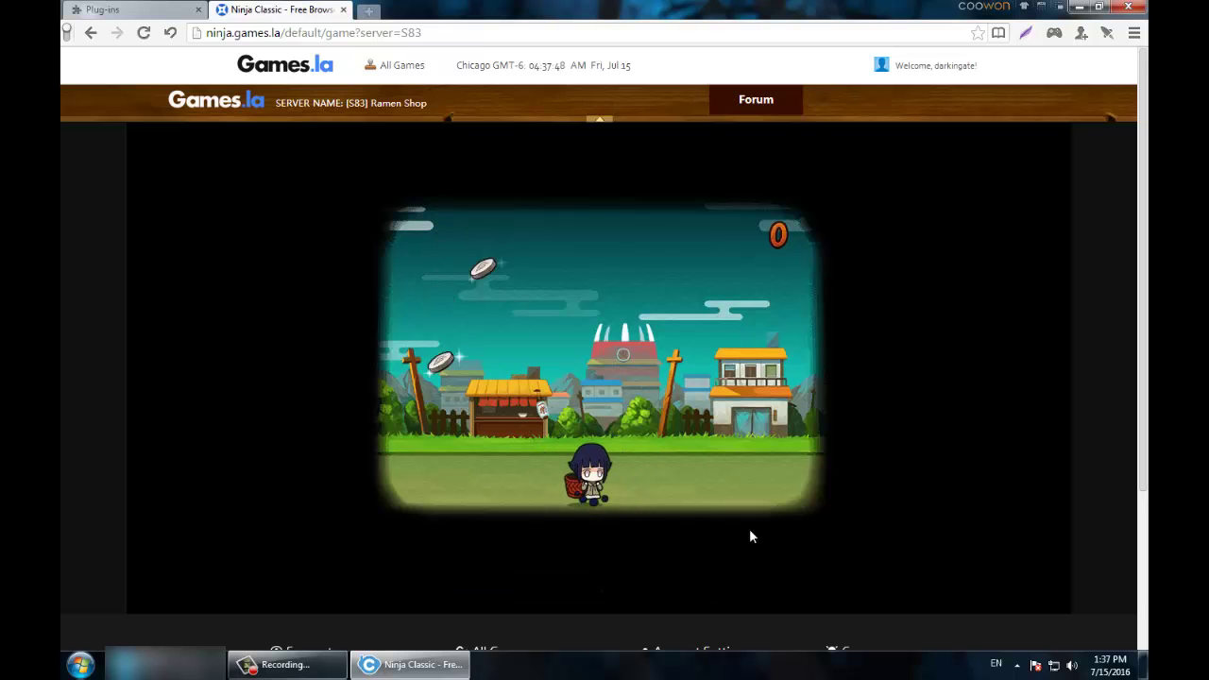
Play the coin-catching mini-game, moving the character left and right to collect the falling coins
{"action": "key", "text": "Left"}
{"action": "key", "text": "Right"}
{"action": "key", "text": "Left"}
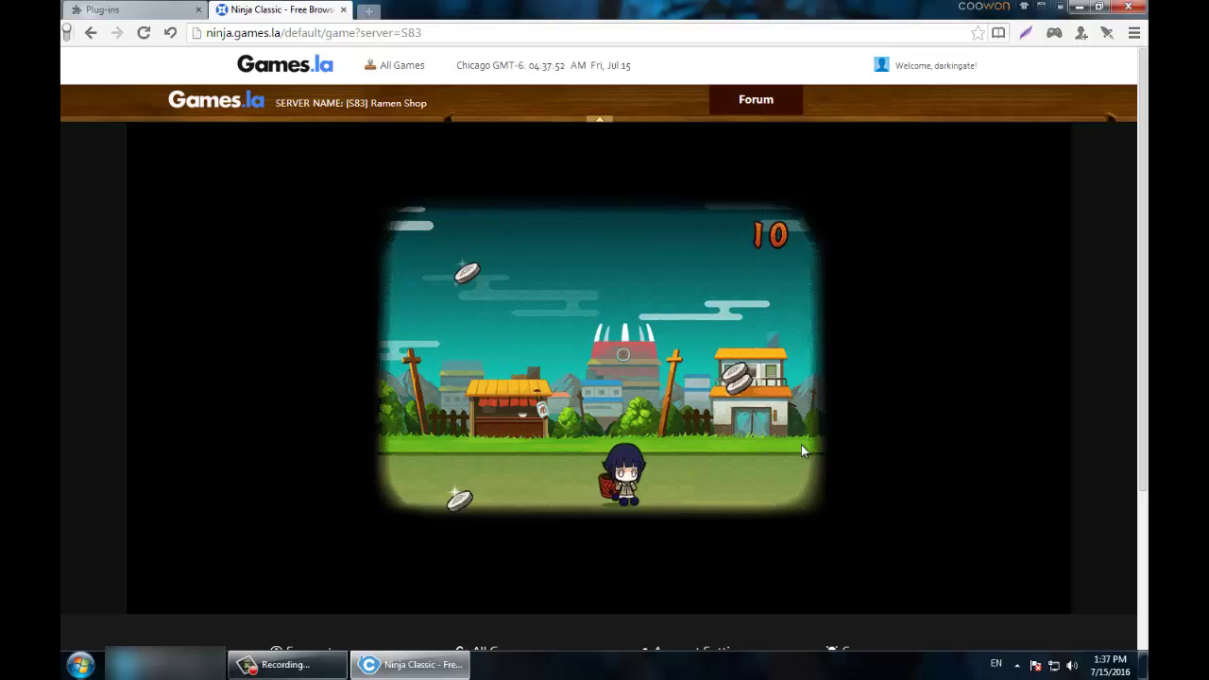
{"action": "key", "text": "Right"}
{"action": "key", "text": "Left"}
{"action": "key", "text": "Right"}
{"action": "key", "text": "Right"}
{"action": "key", "text": "Left"}
{"action": "key", "text": "Right"}
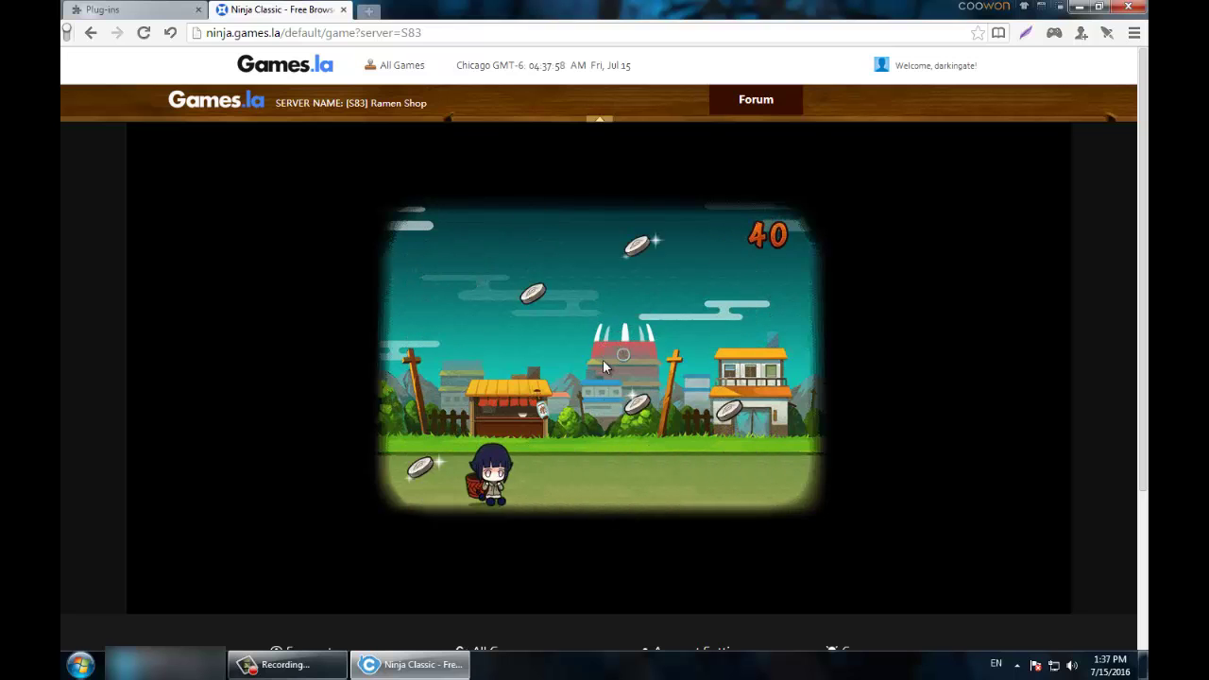
{"action": "key", "text": "Right"}
{"action": "key", "text": "Left"}
{"action": "key", "text": "Right"}
{"action": "key", "text": "Left"}
{"action": "key", "text": "Right"}
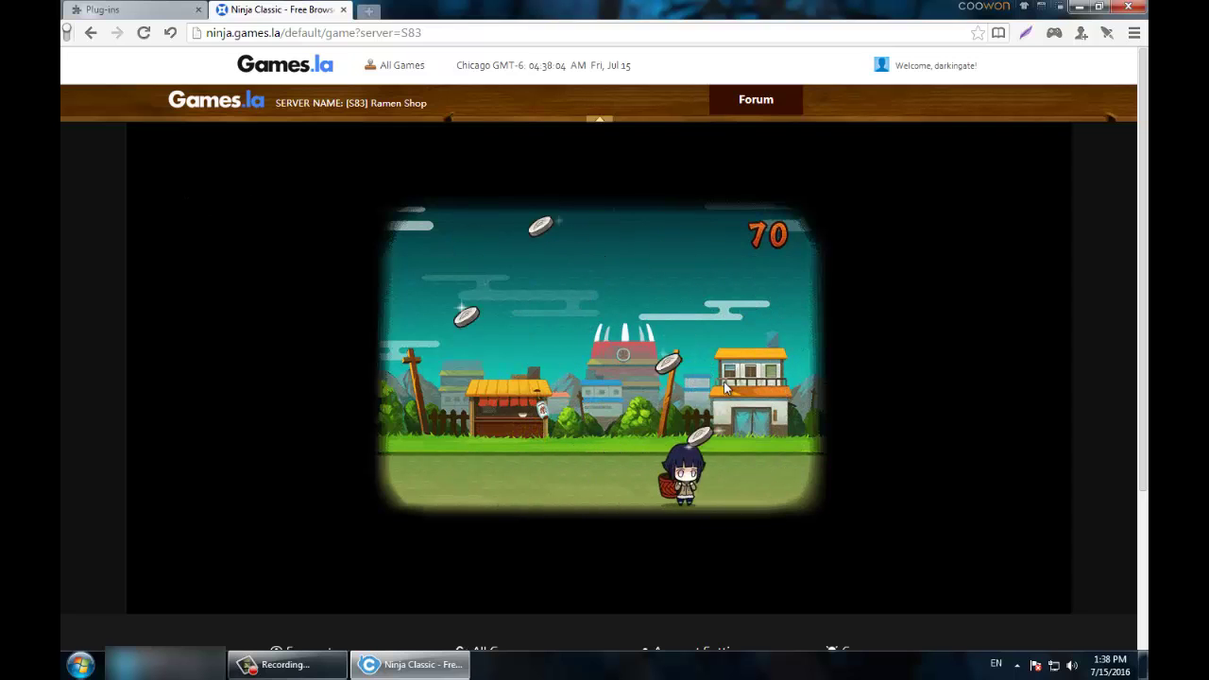
{"action": "key", "text": "Left"}
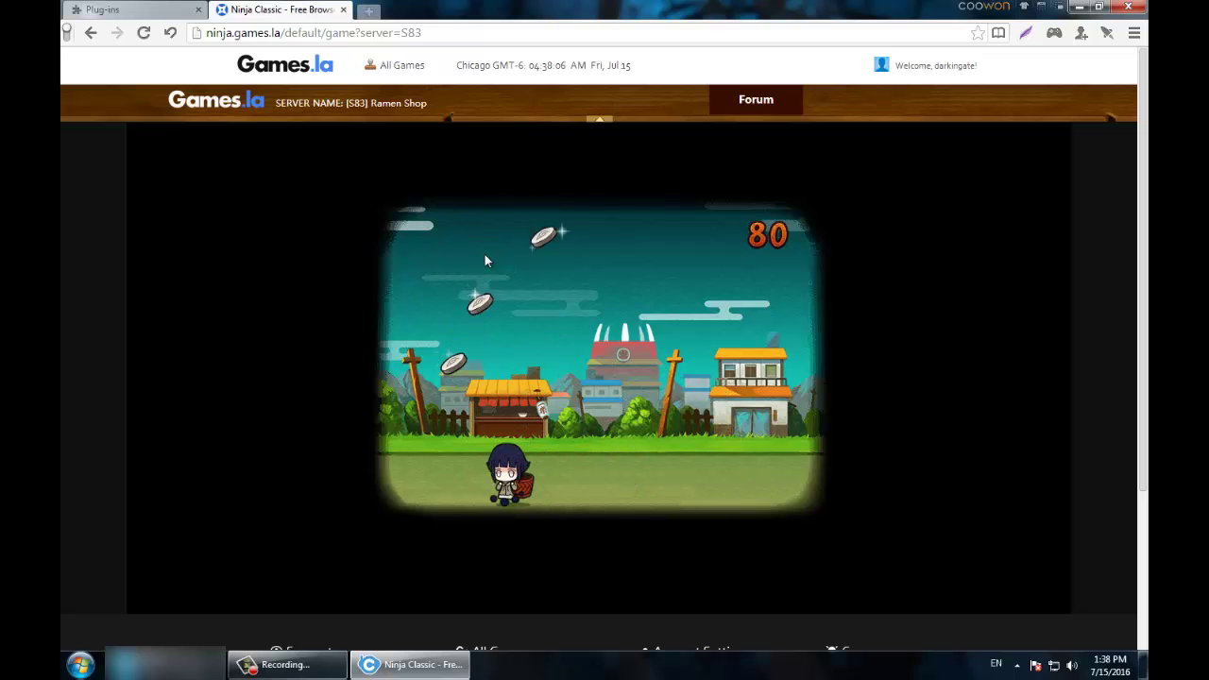
{"action": "left_click", "coordinate": [458, 252]}
{"action": "left_click", "coordinate": [525, 273]}
{"action": "left_click", "coordinate": [601, 286]}
{"action": "key", "text": "Right"}
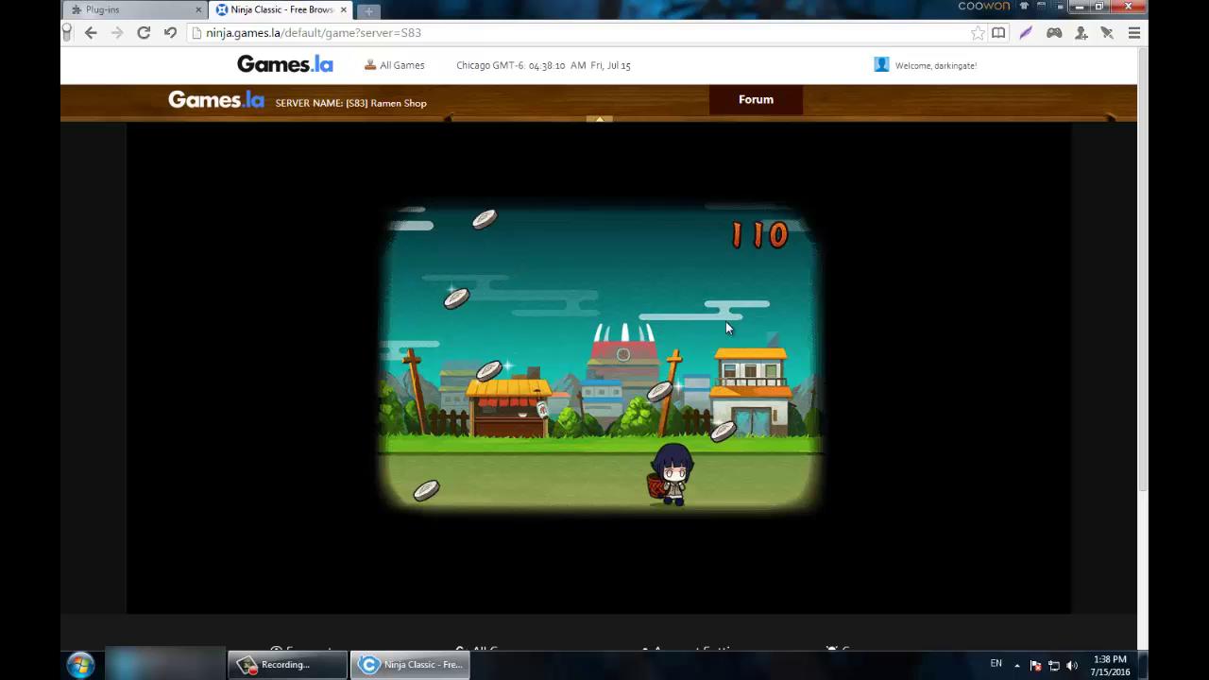
{"action": "key", "text": "Left"}
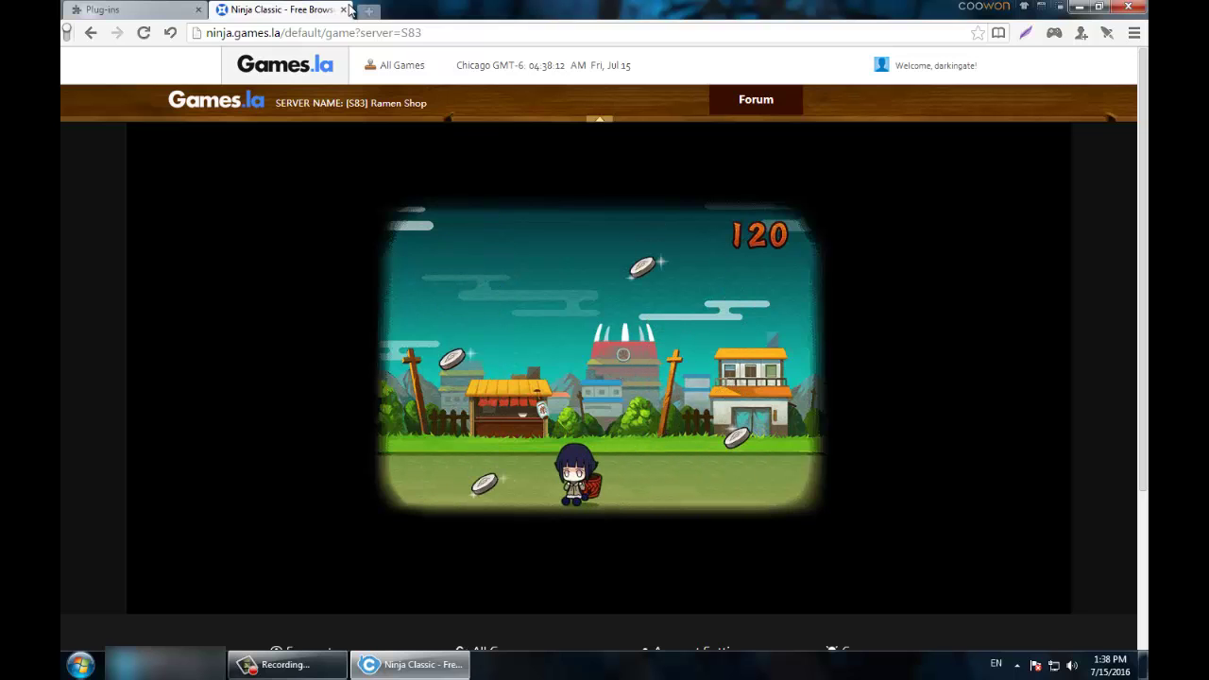
Close the game tab and re-enable the PPAPI Shockwave Flash 12.0 r0 entry on the plug-ins page
{"action": "left_click", "coordinate": [343, 9]}
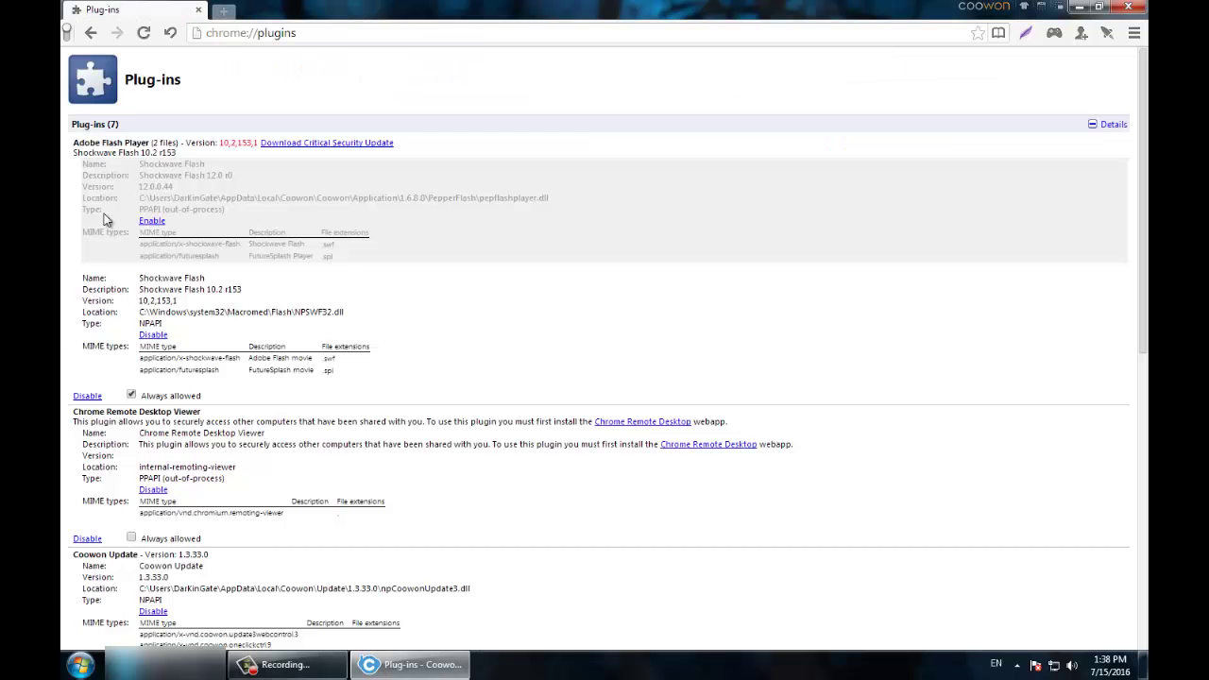
{"action": "left_click", "coordinate": [152, 222]}
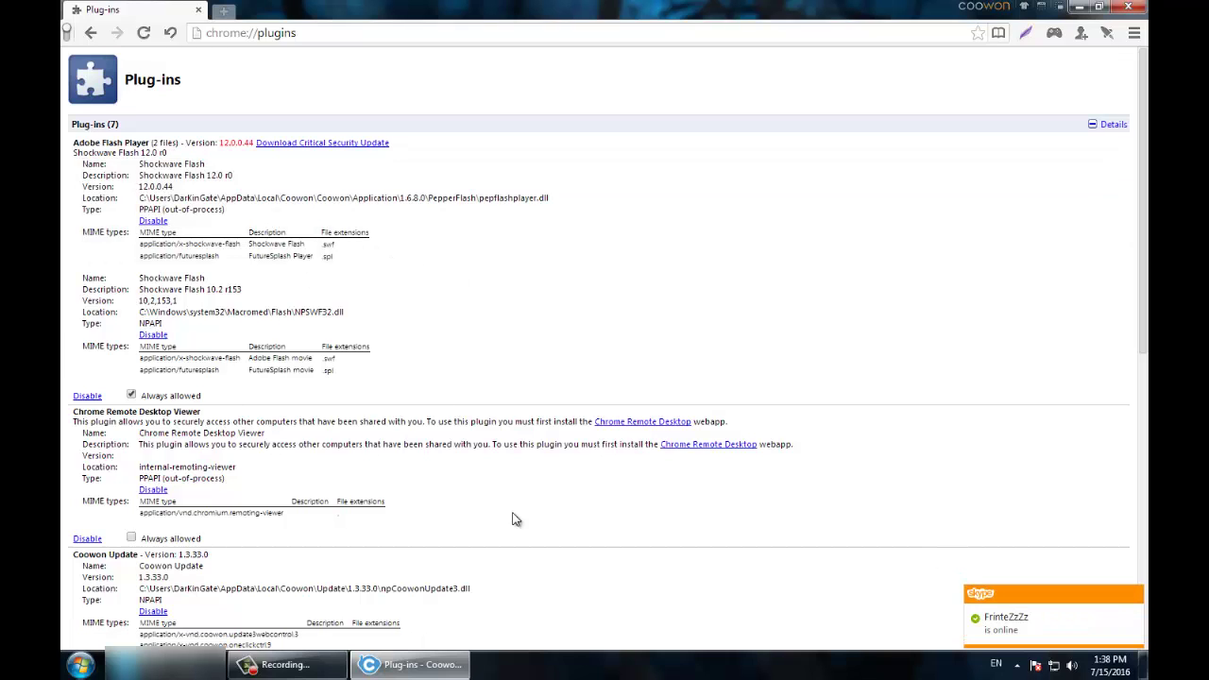
Close the browser window and move the NPSWF32.dll file to an empty area near the middle of the desktop
{"action": "left_click", "coordinate": [376, 667]}
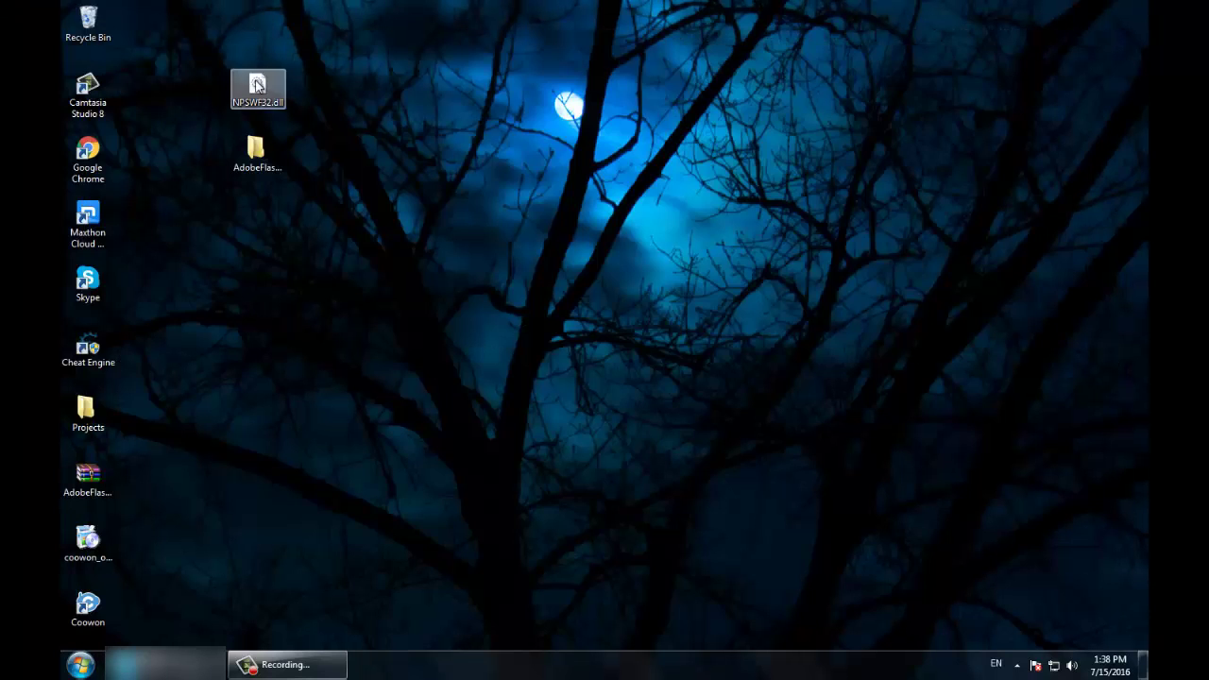
{"action": "left_click_drag", "start_coordinate": [258, 87], "coordinate": [614, 283]}
{"action": "left_click", "coordinate": [535, 309]}
{"action": "left_click", "coordinate": [254, 511]}
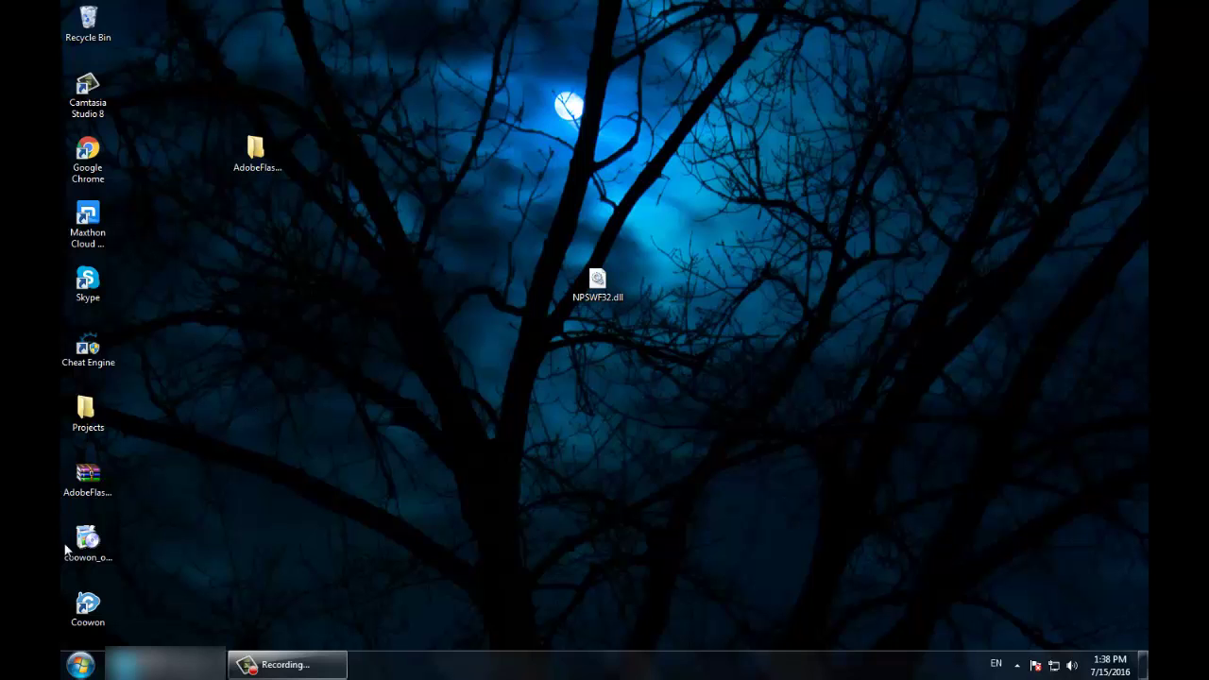
Relaunch Coowon from the desktop and open the chrome://plugins page
{"action": "left_click", "coordinate": [80, 665]}
{"action": "left_click", "coordinate": [667, 357]}
{"action": "double_click", "coordinate": [83, 610]}
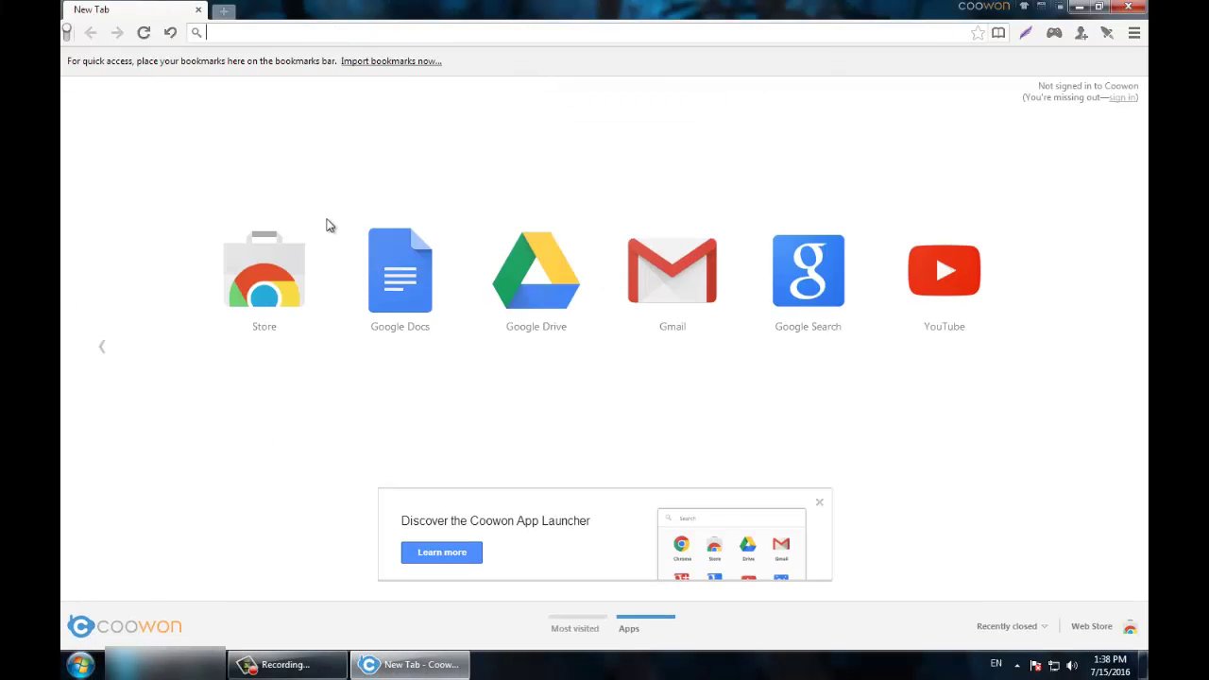
{"action": "type", "text": "chrome://plugins"}
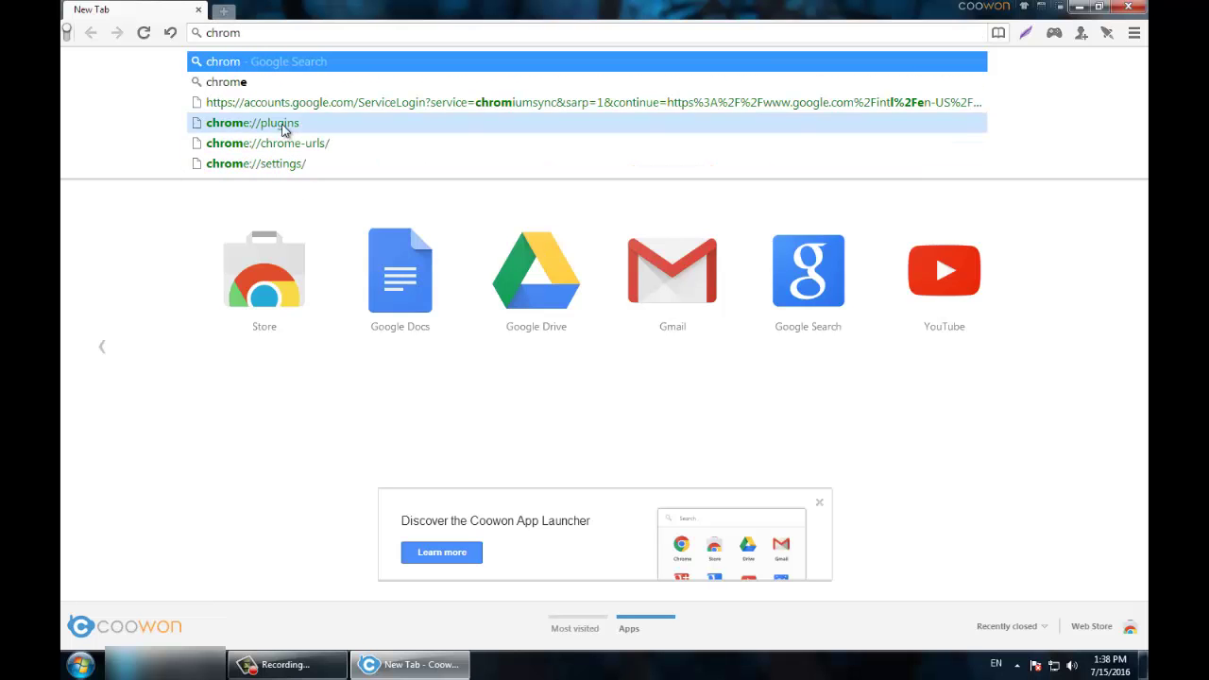
{"action": "left_click", "coordinate": [279, 124]}
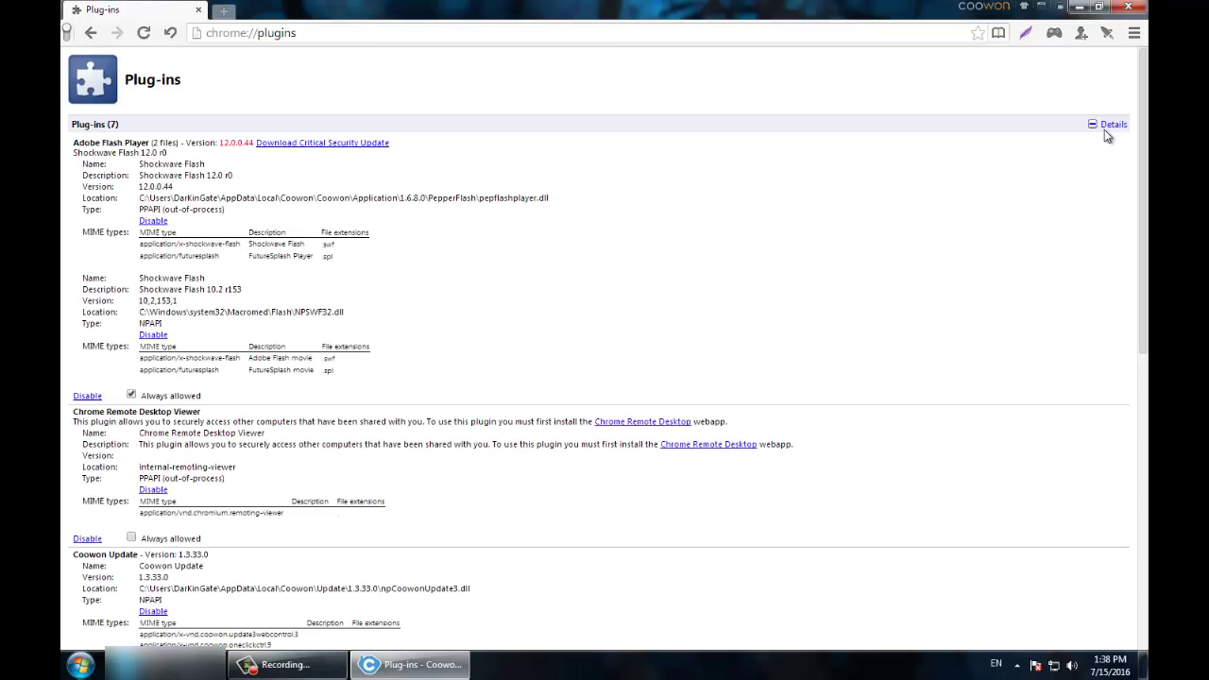
Show the plug-in details and select the folder path C:\Windows\system32\Macromed\Flash\ in the NPAPI Shockwave Flash entry for copying
{"action": "left_click", "coordinate": [1105, 130]}
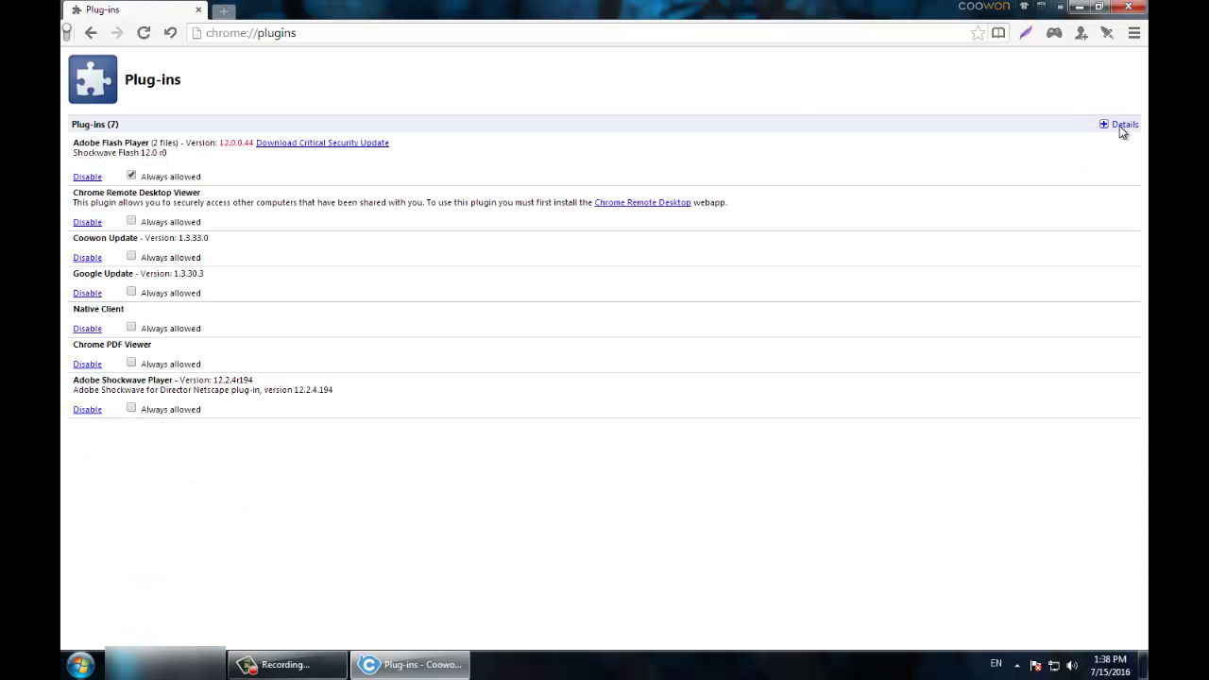
{"action": "left_click", "coordinate": [1122, 127]}
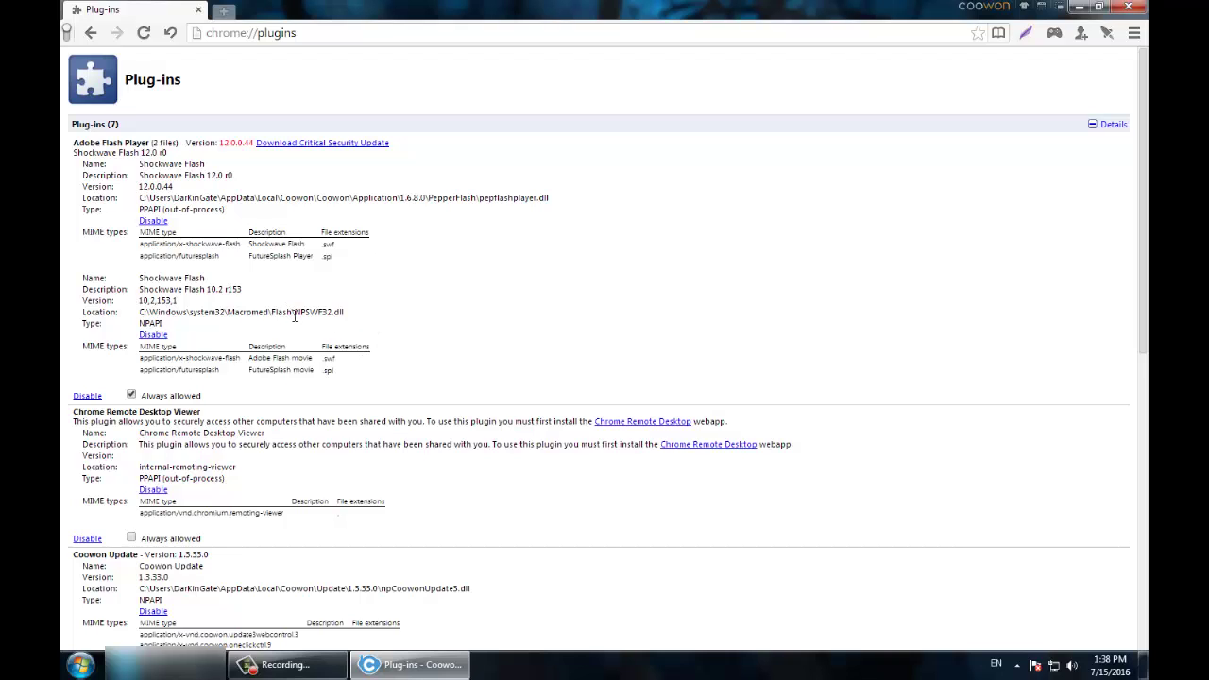
{"action": "left_click_drag", "start_coordinate": [173, 303], "coordinate": [142, 314]}
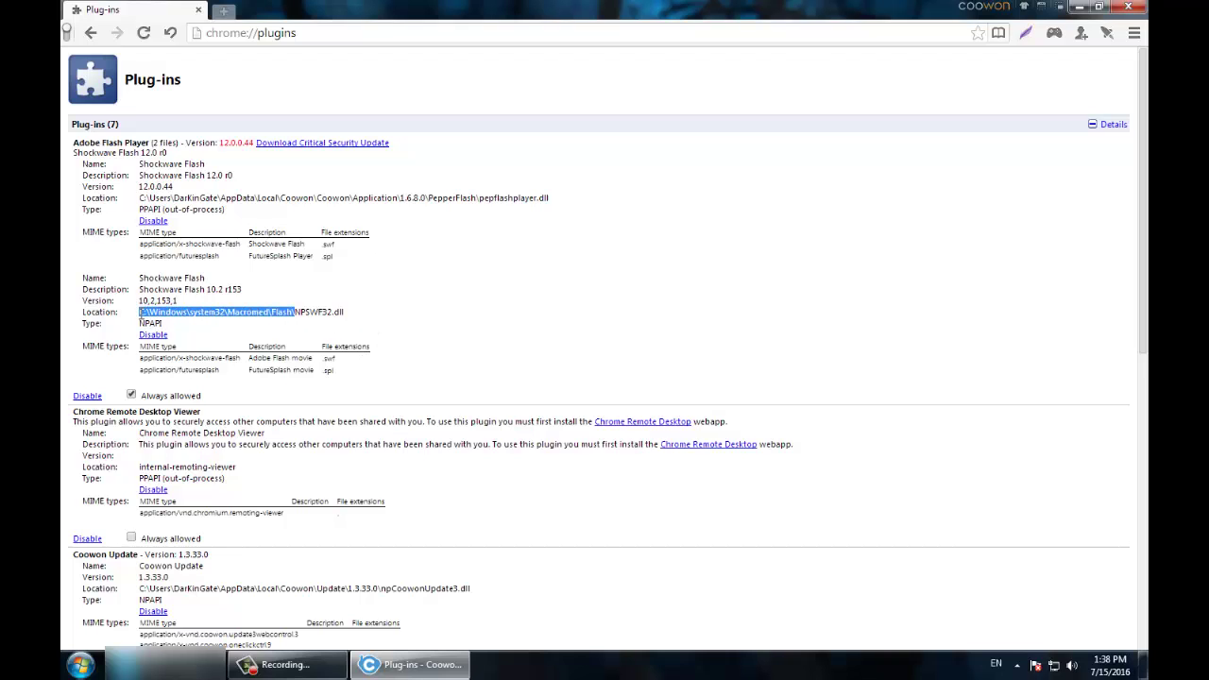
Open the copied path C:\Windows\system32\Macromed\Flash\ in a Computer window and select NPSWF32.dll
{"action": "key", "text": "super"}
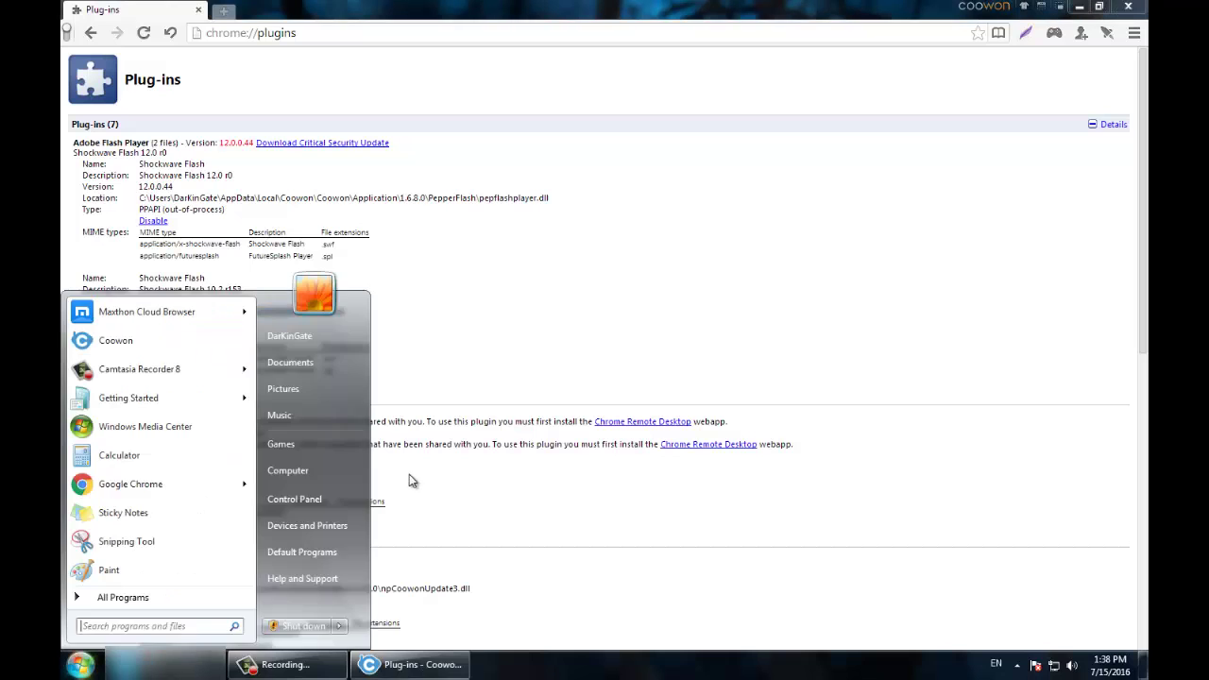
{"action": "left_click", "coordinate": [308, 472]}
{"action": "left_click", "coordinate": [582, 110]}
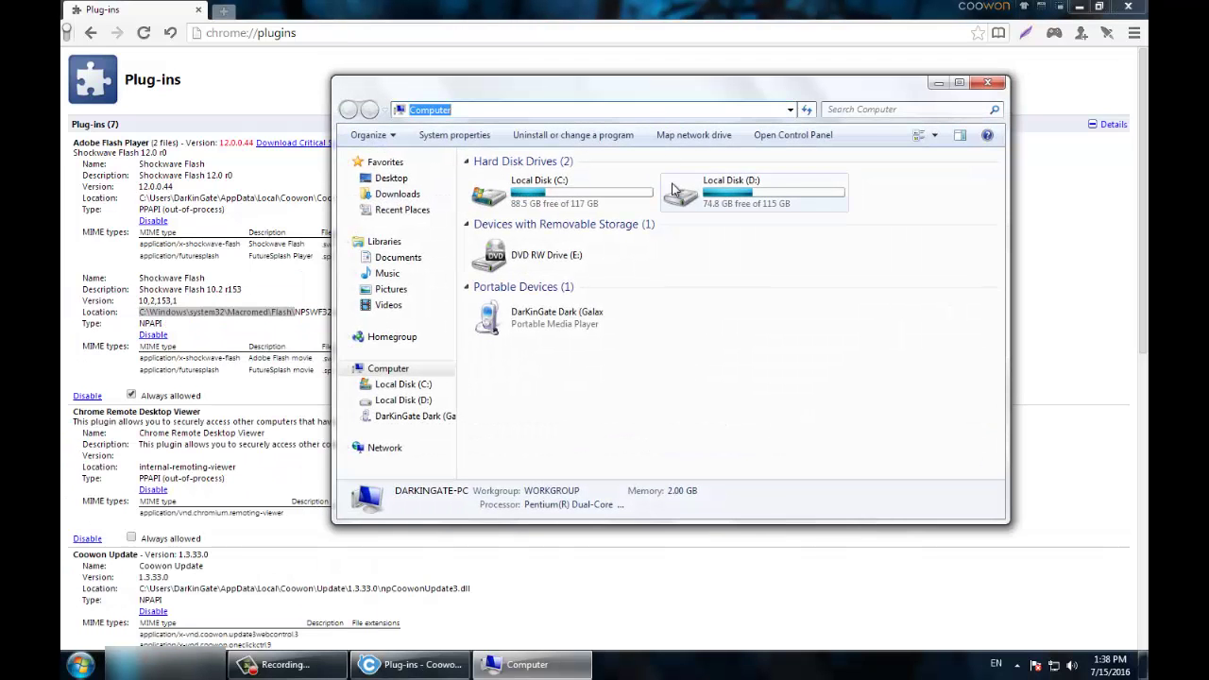
{"action": "type", "text": "C:\\Windows\\system32\\Macromed\\Flash\\"}
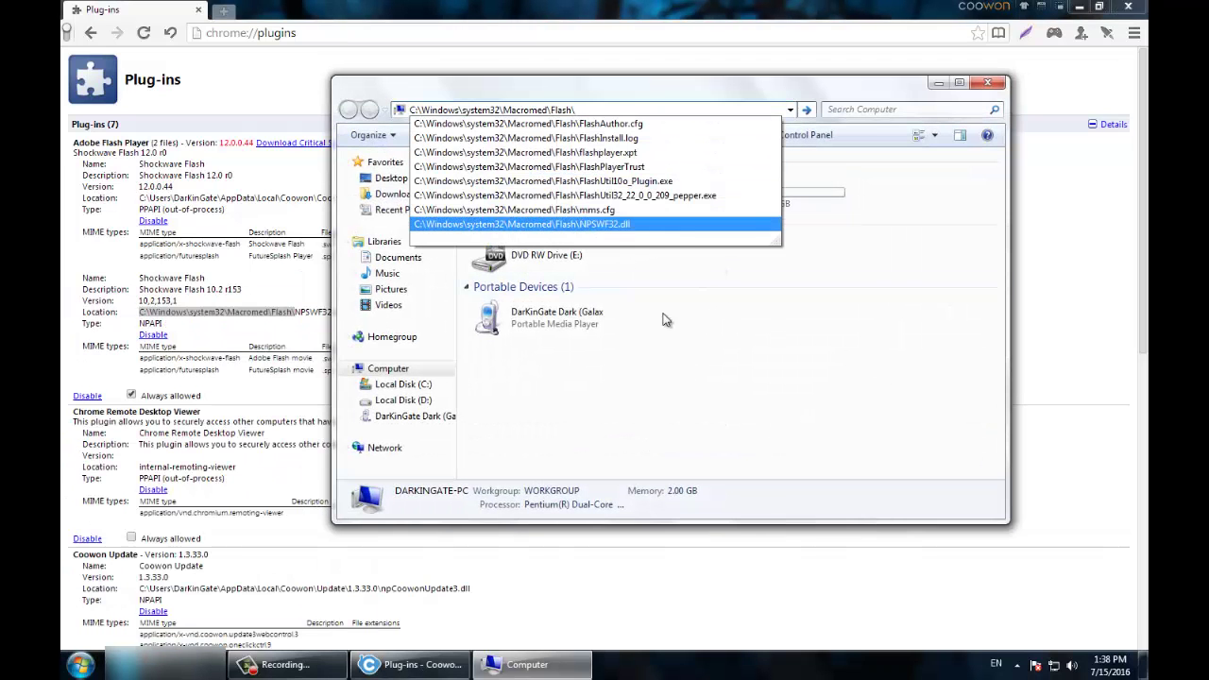
{"action": "left_click", "coordinate": [808, 111]}
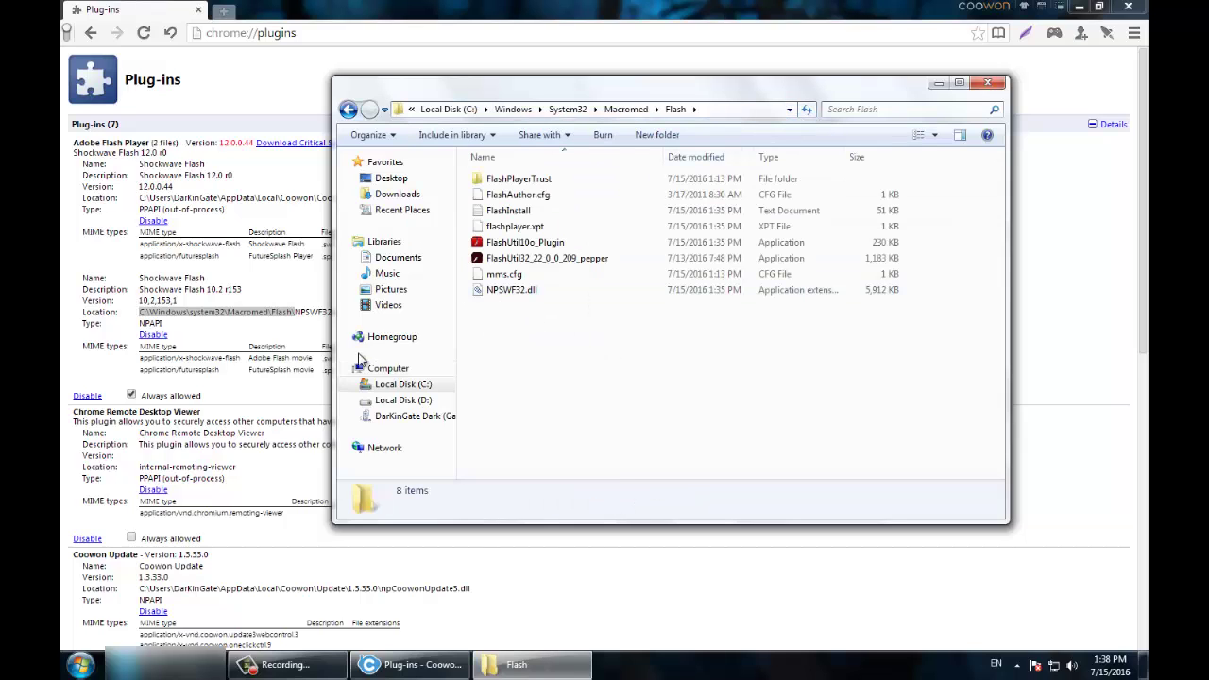
{"action": "left_click", "coordinate": [510, 290]}
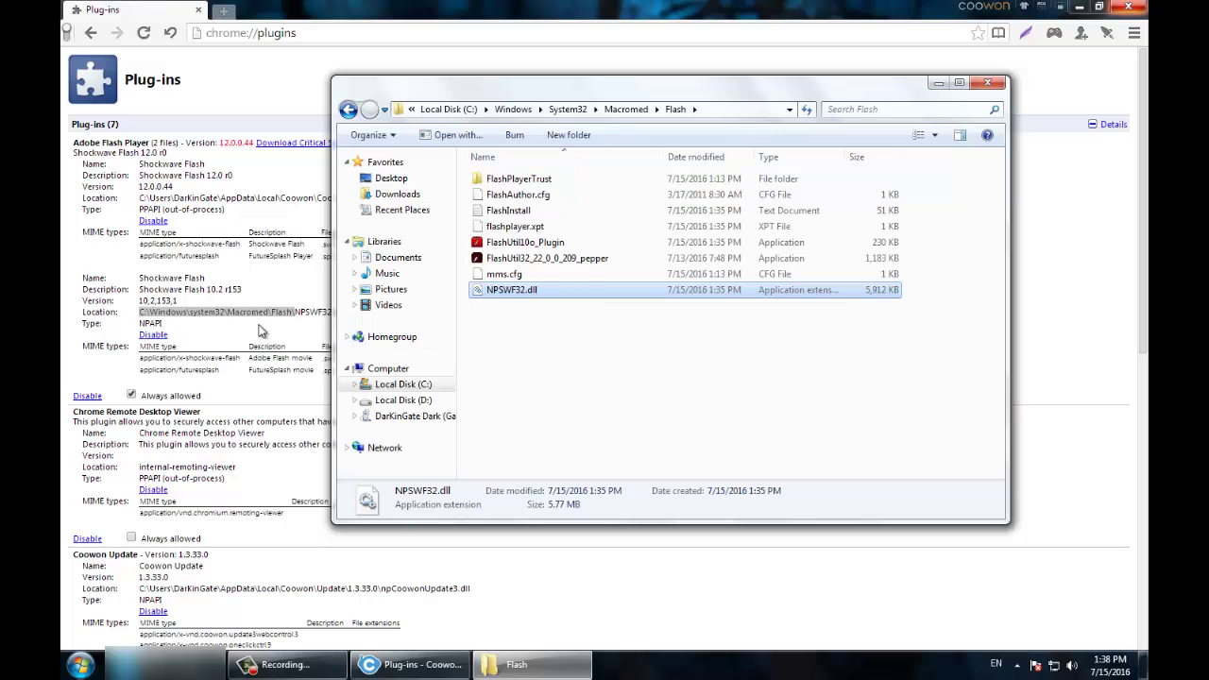
Minimize the Flash folder and the Coowon plug-ins window to reach the desktop
{"action": "left_click", "coordinate": [261, 331]}
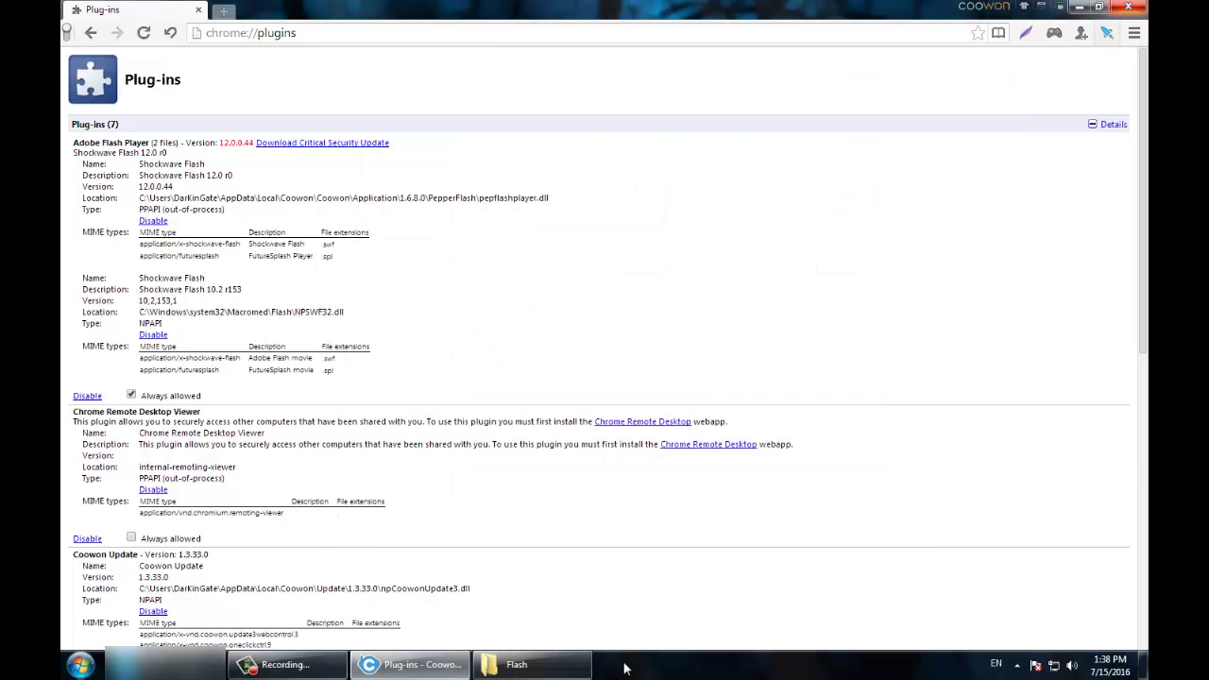
{"action": "left_click", "coordinate": [535, 666]}
{"action": "left_click", "coordinate": [496, 667]}
{"action": "left_click", "coordinate": [422, 667]}
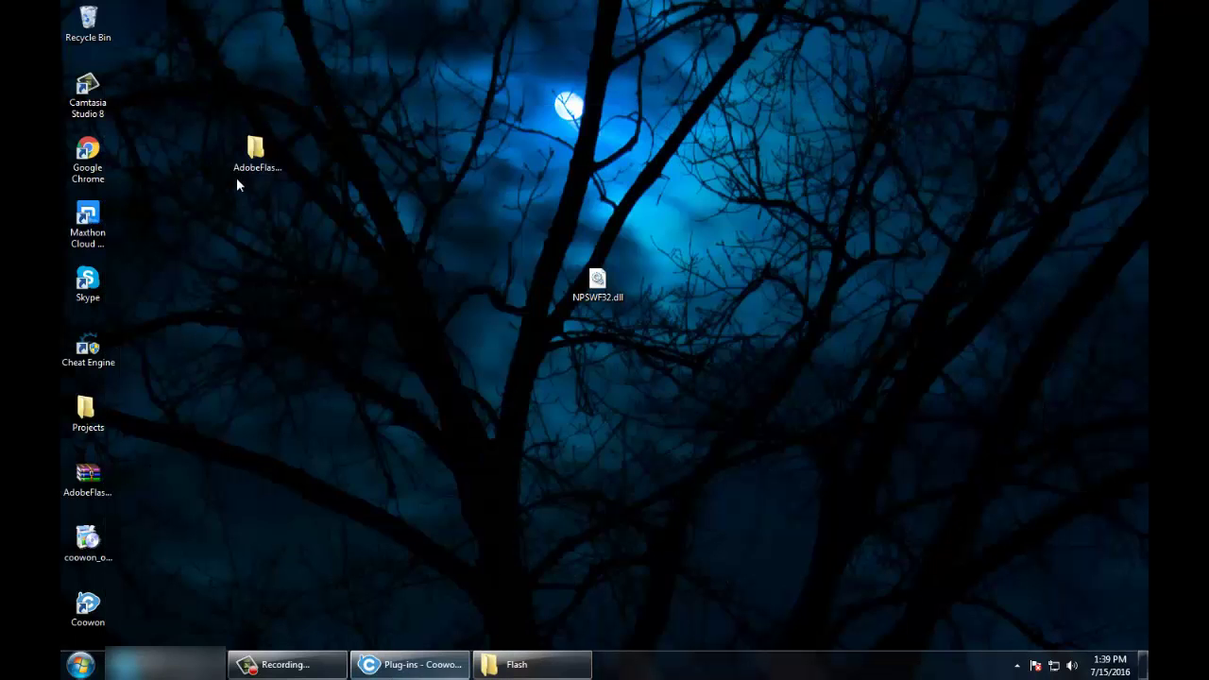
Move NPSWF32.dll from the desktop into the Macromed Flash folder, replacing the existing file with administrator permission
{"action": "left_click_drag", "start_coordinate": [597, 281], "coordinate": [510, 664]}
{"action": "left_click_drag", "start_coordinate": [599, 497], "coordinate": [575, 464]}
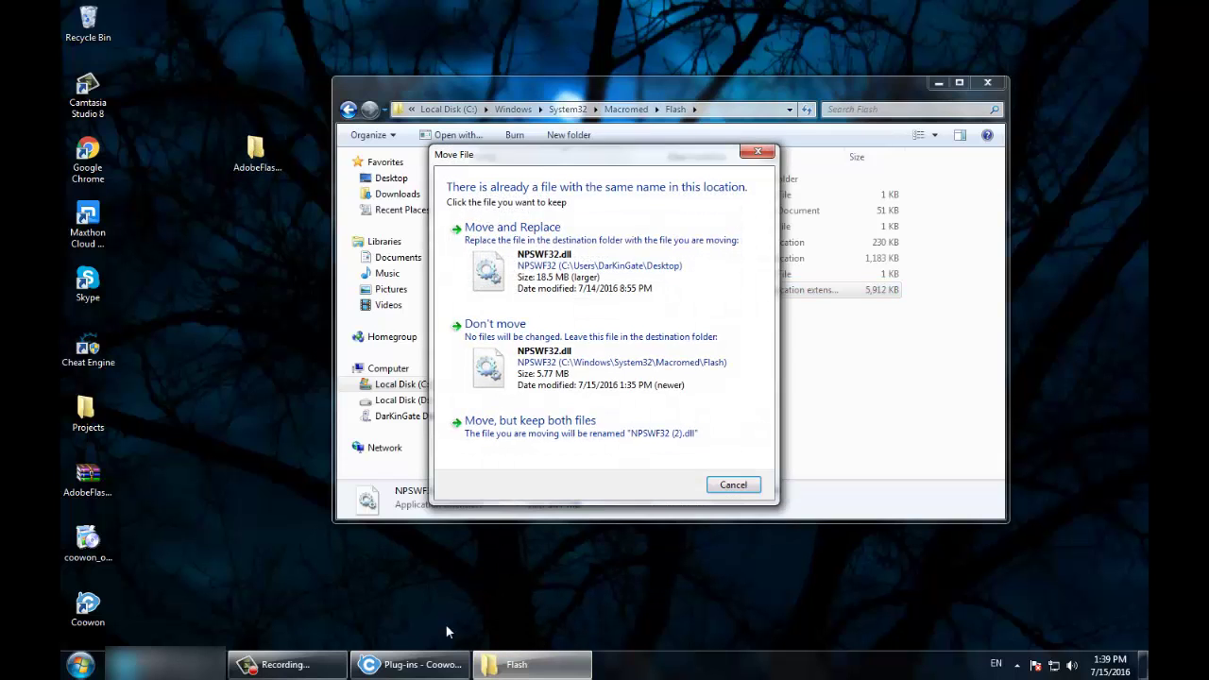
{"action": "left_click", "coordinate": [561, 286]}
{"action": "left_click", "coordinate": [646, 395]}
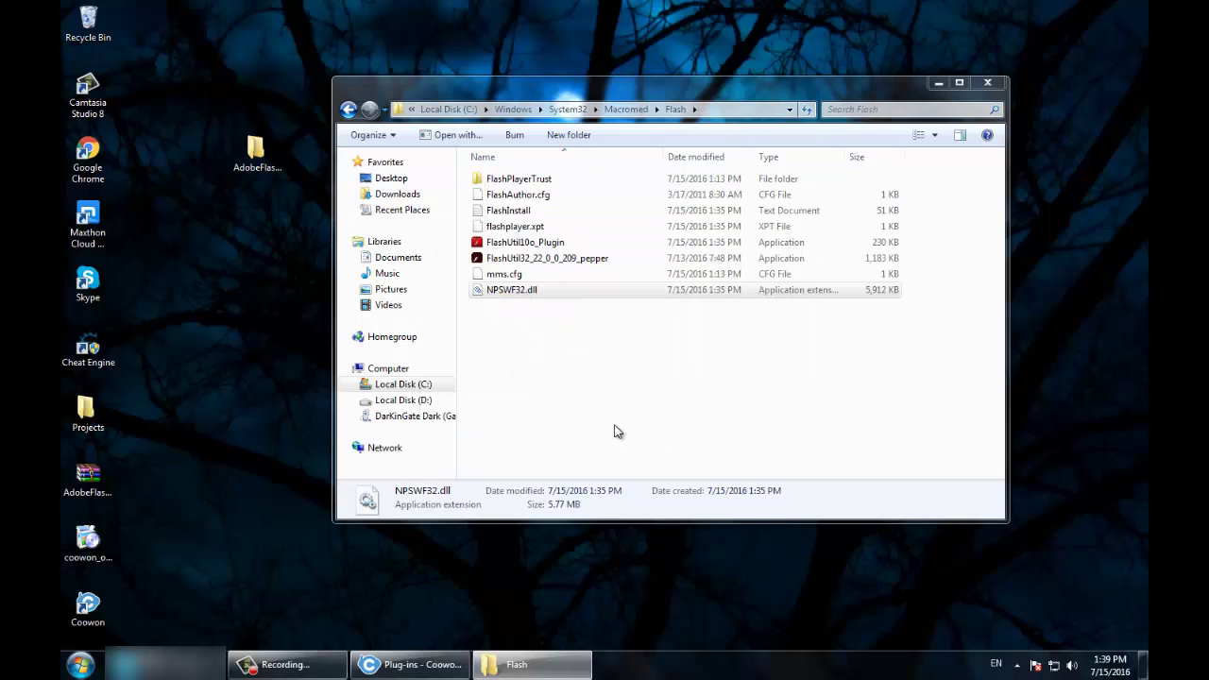
{"action": "left_click", "coordinate": [527, 444]}
Reload the plug-ins page, restart Coowon from the desktop, and close the Flash folder window
{"action": "left_click", "coordinate": [409, 664]}
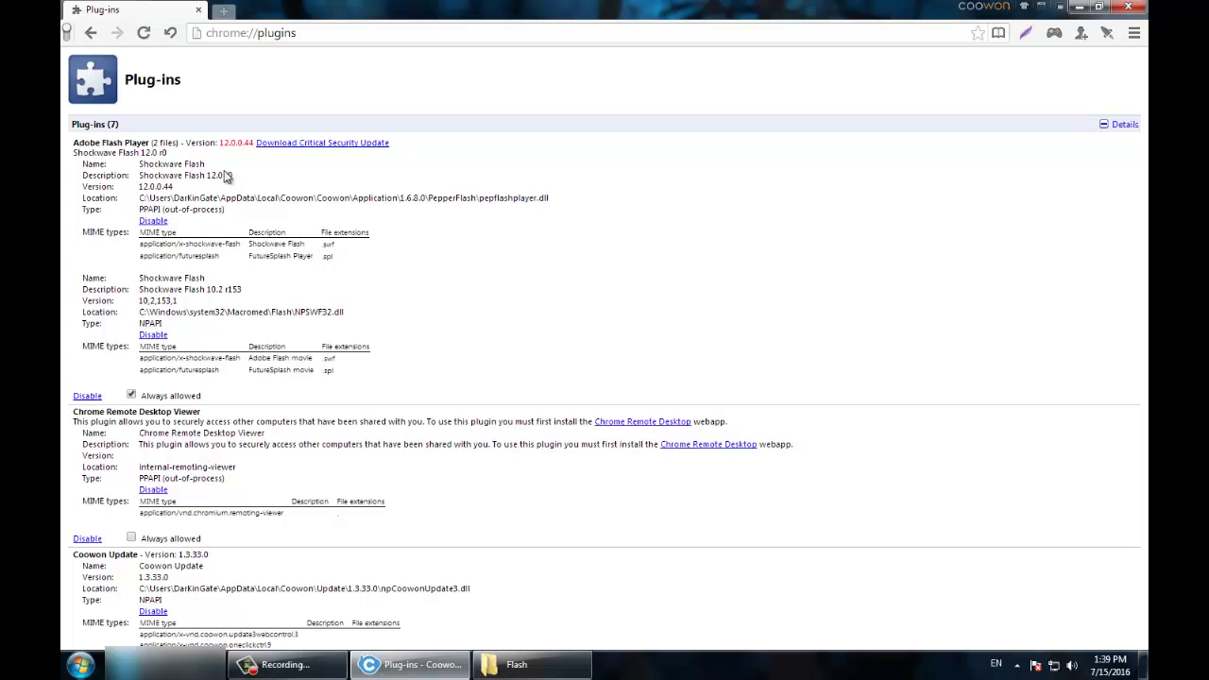
{"action": "left_click", "coordinate": [143, 32]}
{"action": "left_click", "coordinate": [1129, 7]}
{"action": "double_click", "coordinate": [88, 608]}
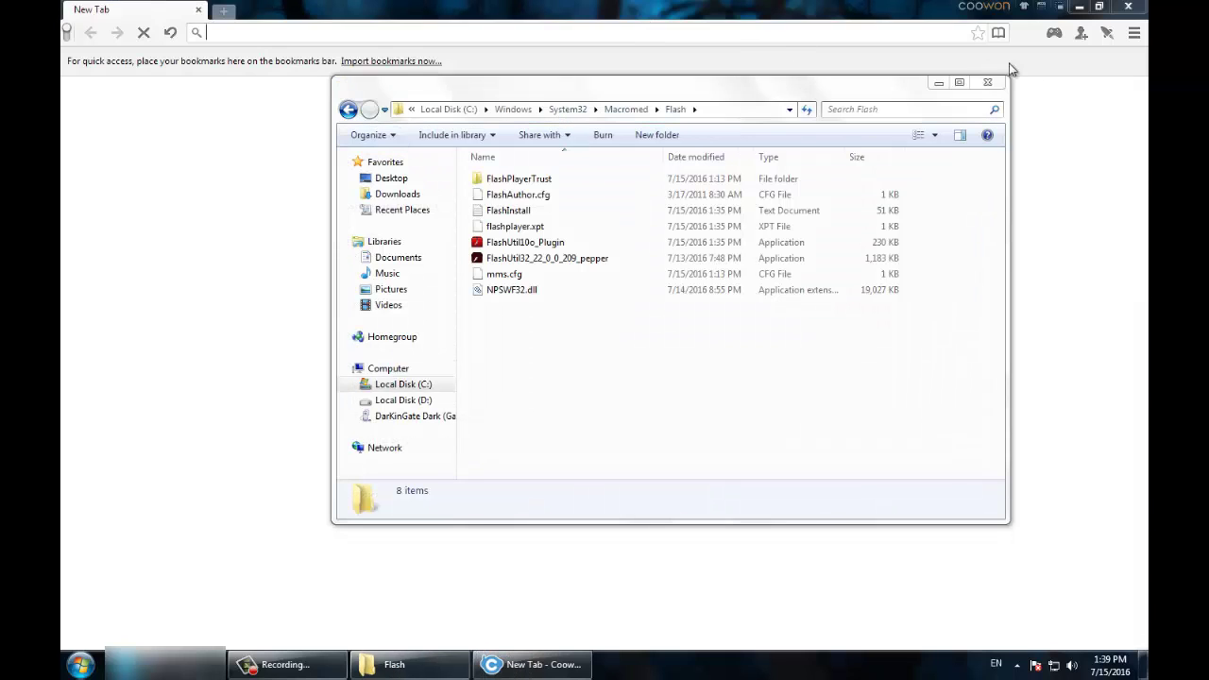
{"action": "left_click", "coordinate": [987, 82]}
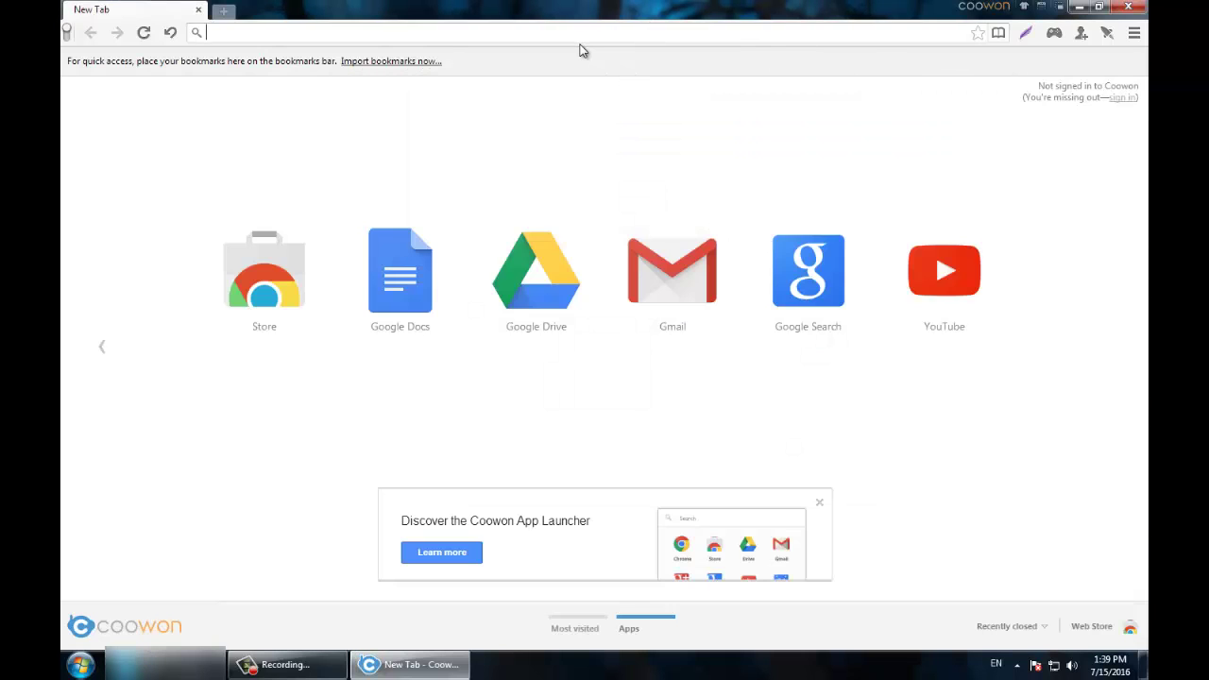
Open the chrome://plugins page in the relaunched browser
{"action": "type", "text": "chrome"}
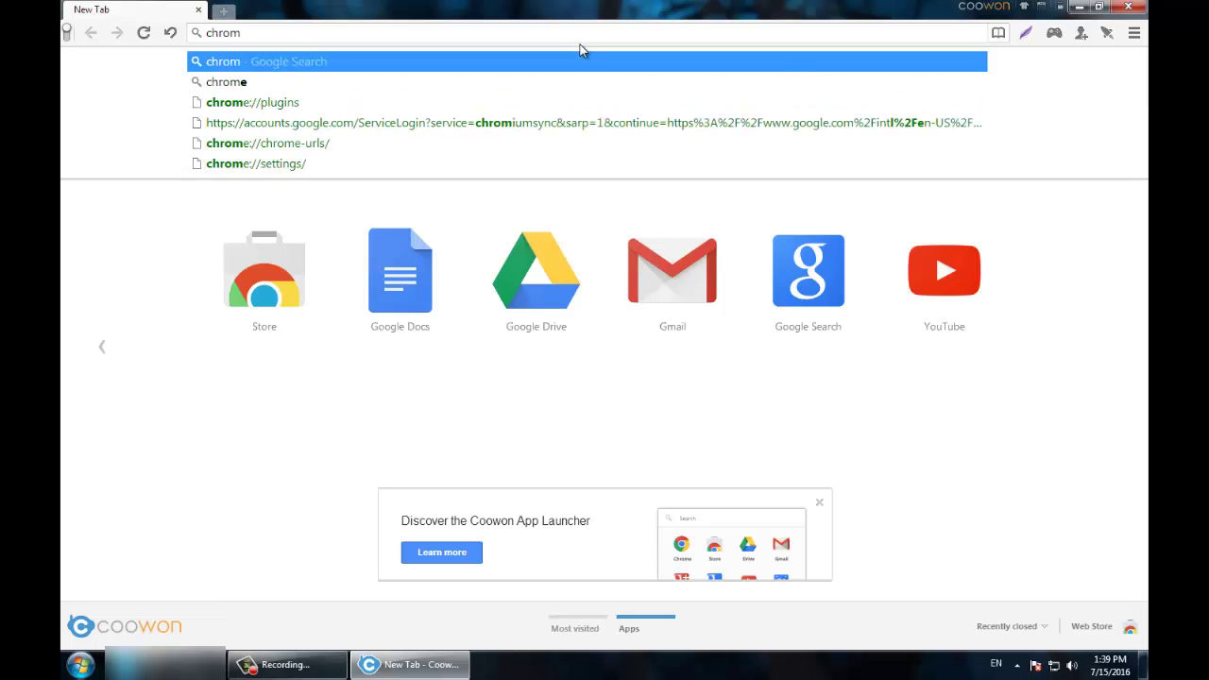
{"action": "left_click", "coordinate": [307, 100]}
{"action": "key", "text": "Return"}
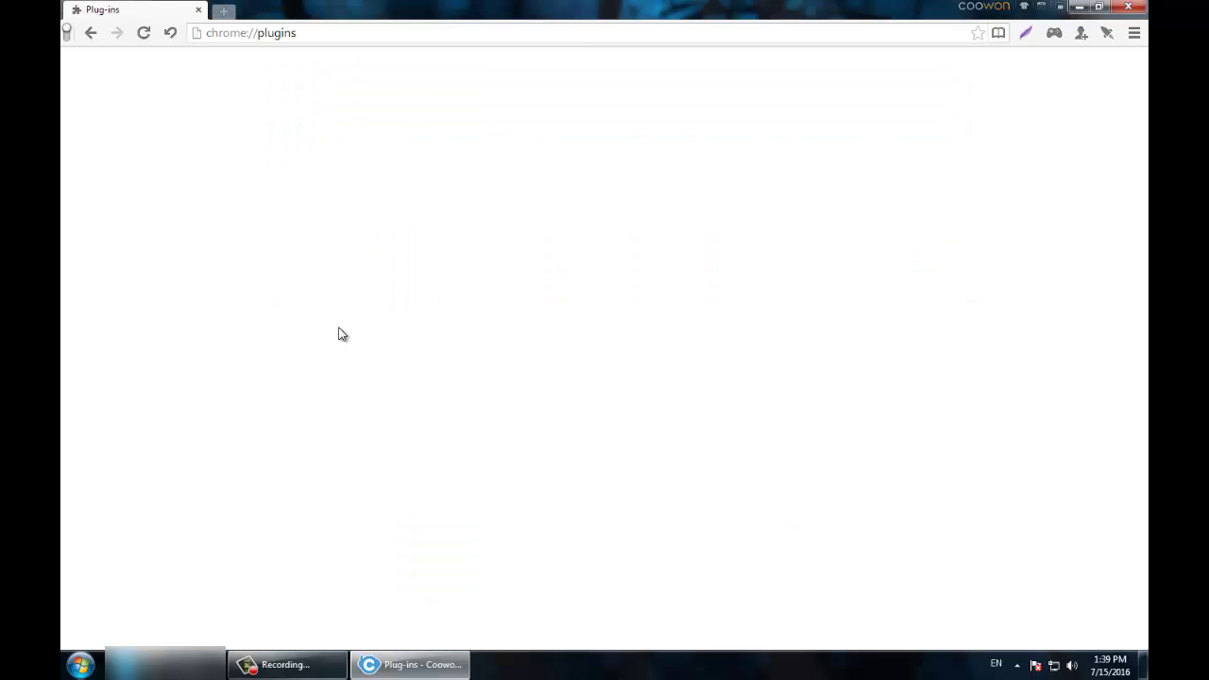
{"action": "left_click", "coordinate": [309, 288]}
Try loading ninja.games.la/default/game?server=S83 in a new tab and close that tab
{"action": "left_click", "coordinate": [227, 9]}
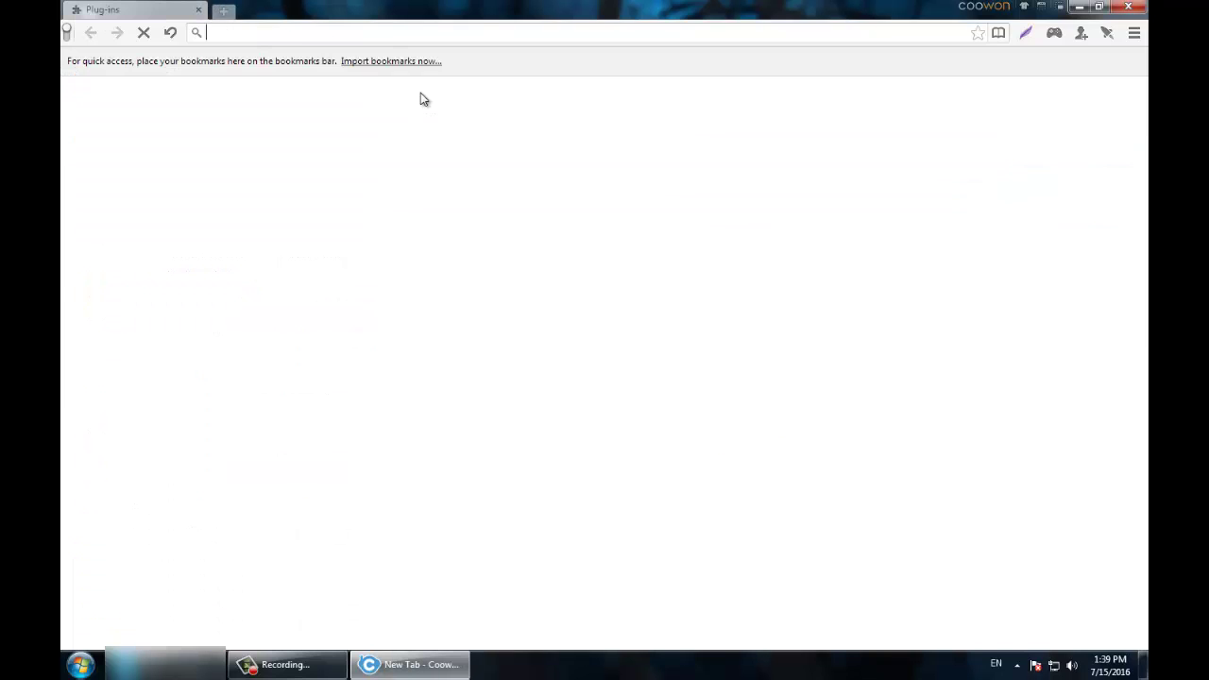
{"action": "type", "text": "nin"}
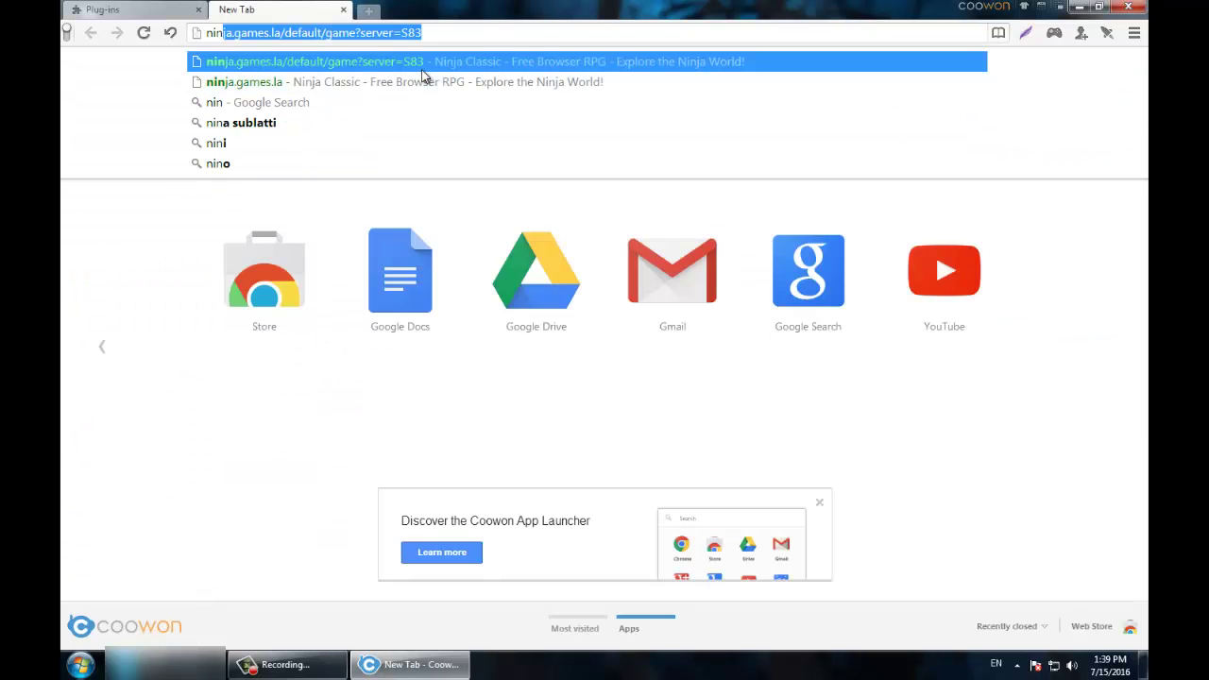
{"action": "key", "text": "Return"}
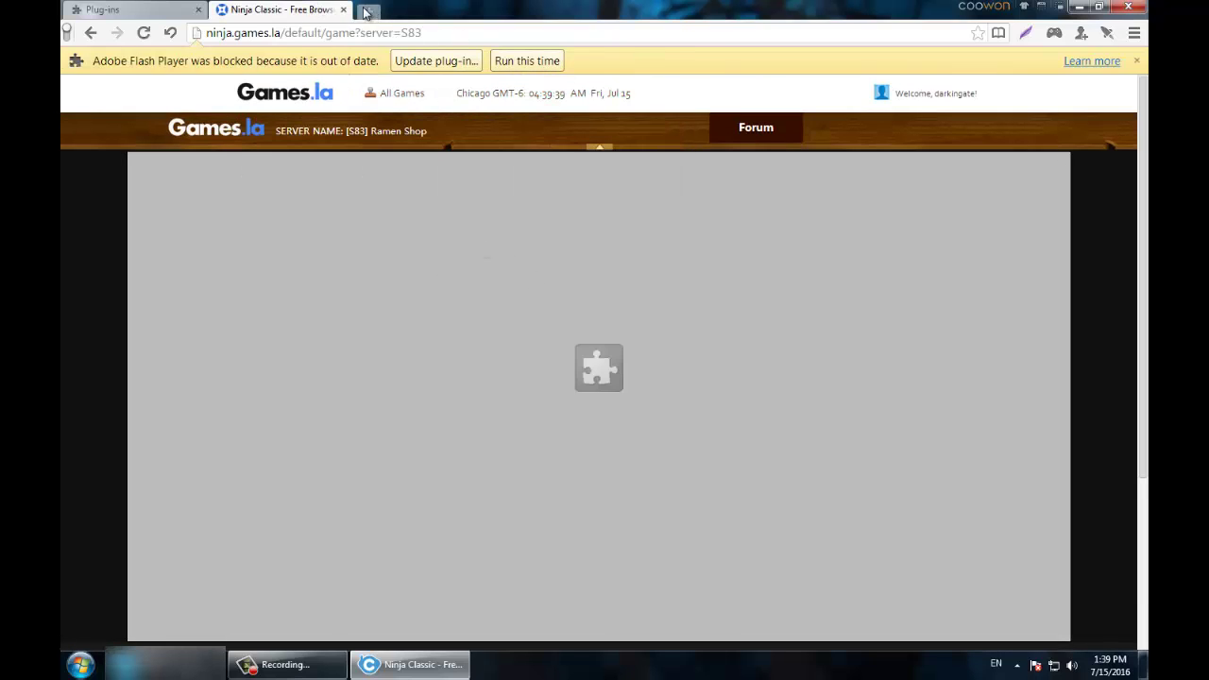
{"action": "key", "text": "ctrl+w"}
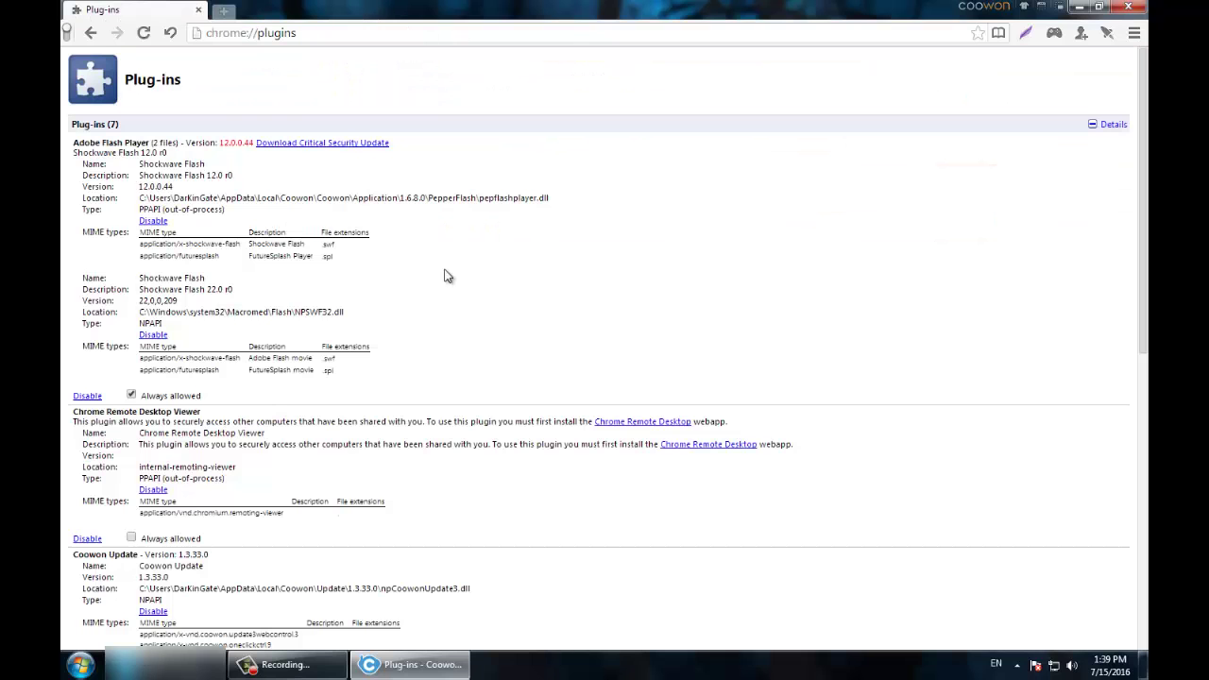
Disable the PPAPI Shockwave Flash 12.0 entry under Adobe Flash Player, keeping the NPAPI entry enabled
{"action": "left_click", "coordinate": [153, 220]}
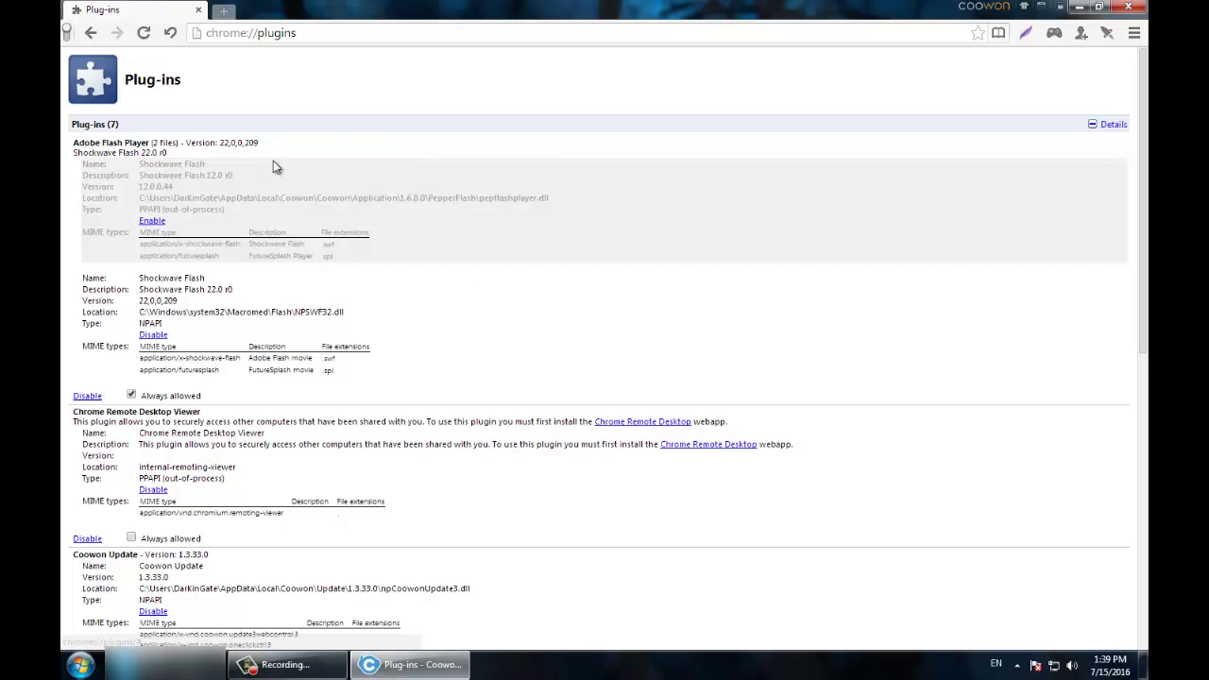
{"action": "left_click", "coordinate": [239, 165]}
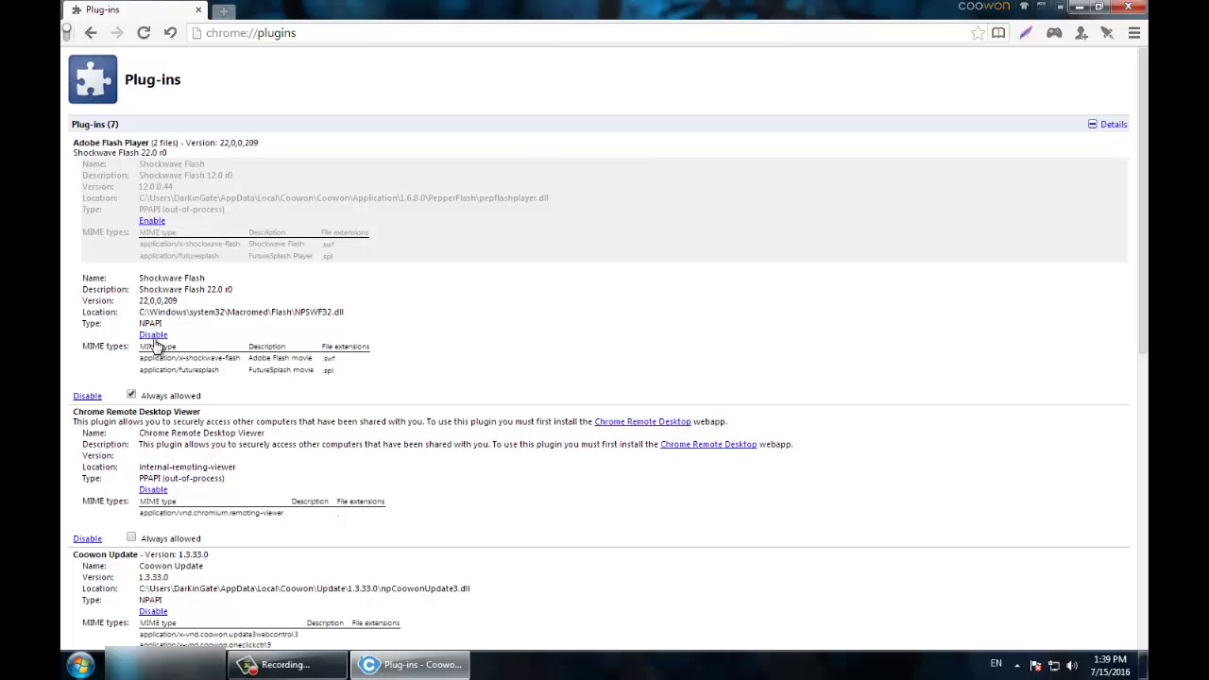
{"action": "left_click", "coordinate": [250, 294]}
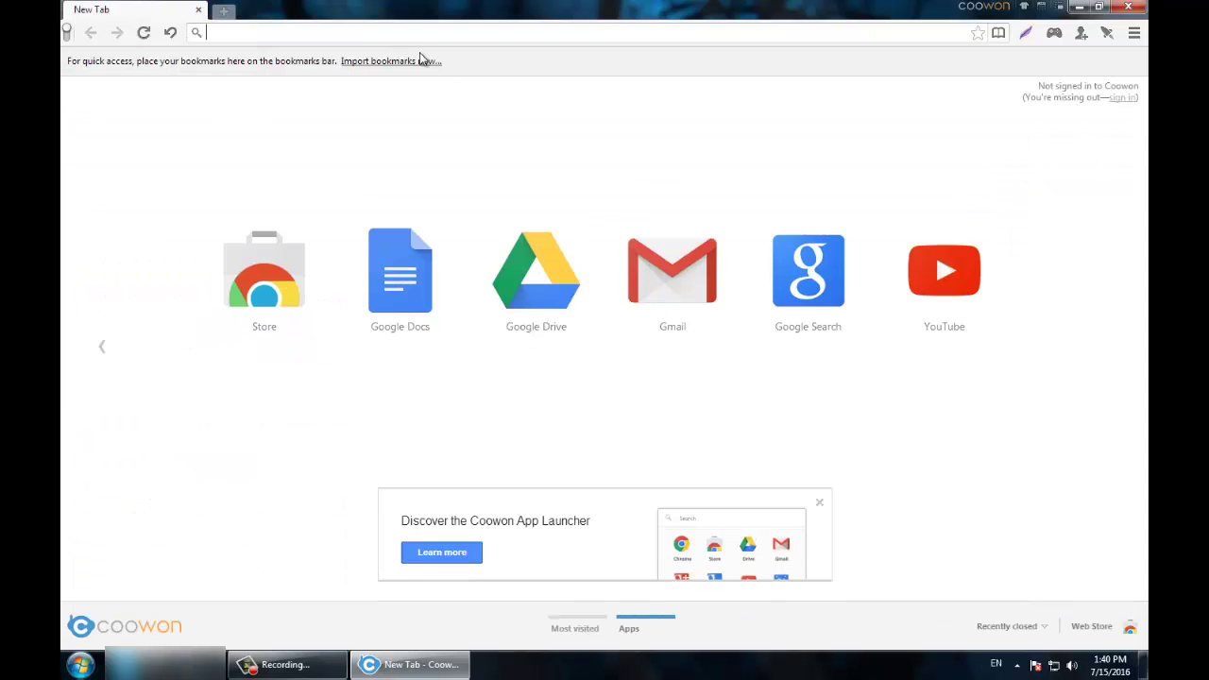
Load ninja.games.la/default/game?server=S83 and raise the page running speed to 4x
{"action": "type", "text": "nin"}
{"action": "key", "text": "Return"}
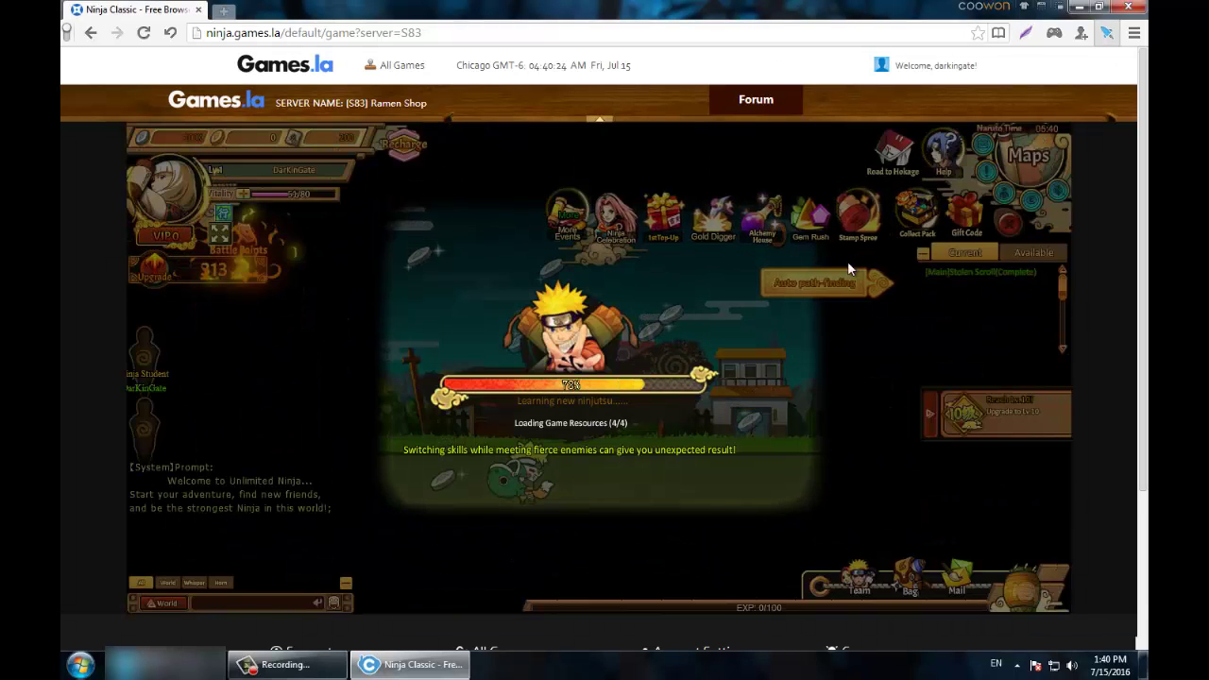
{"action": "left_click", "coordinate": [1108, 32]}
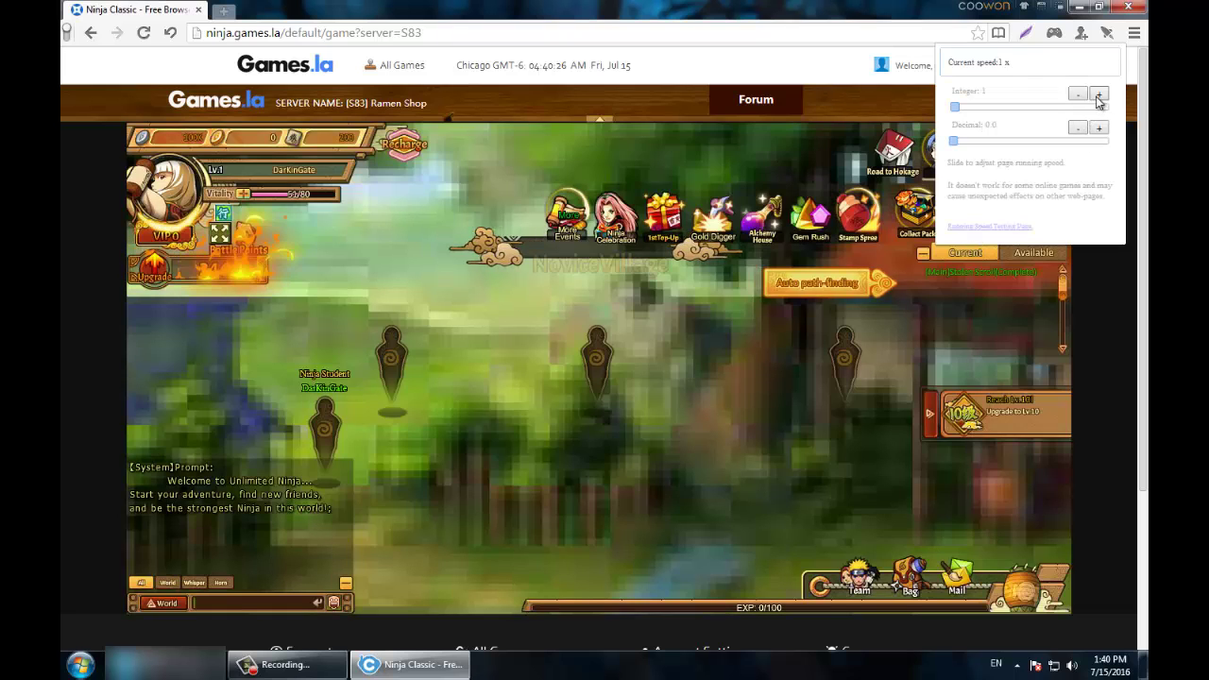
{"action": "left_click", "coordinate": [1099, 97]}
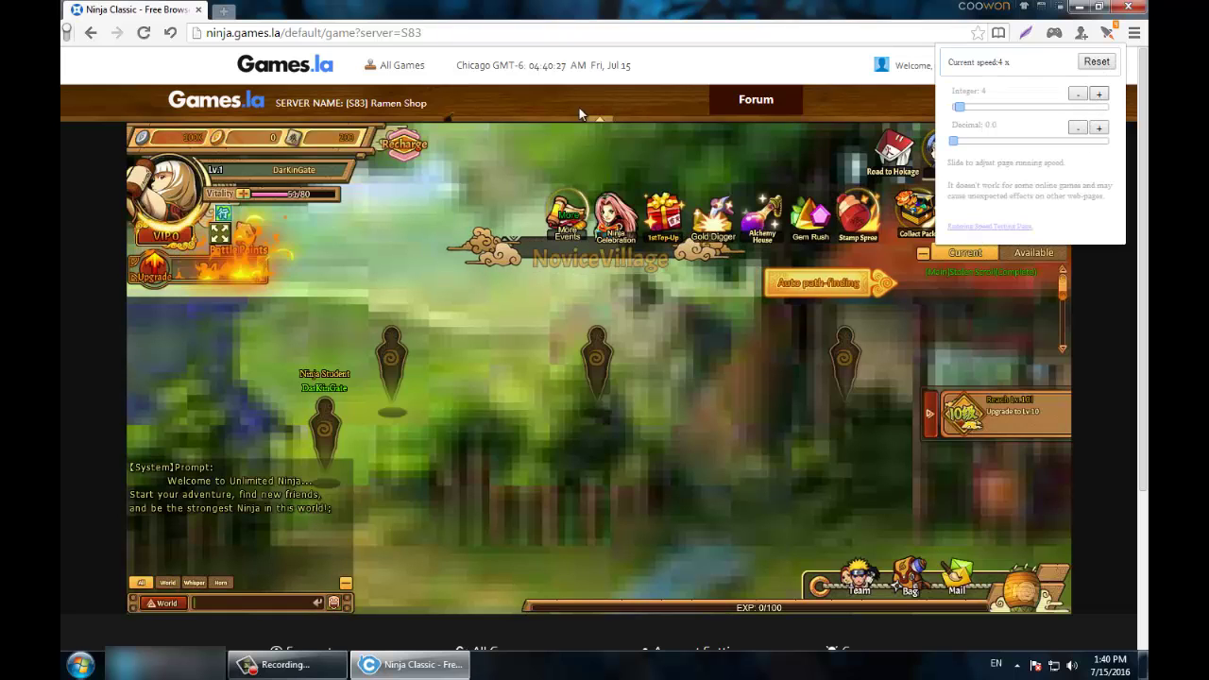
{"action": "left_click", "coordinate": [477, 98]}
Switch the game to full screen, send the character across Novice Village, and return to the normal view
{"action": "left_click", "coordinate": [219, 233]}
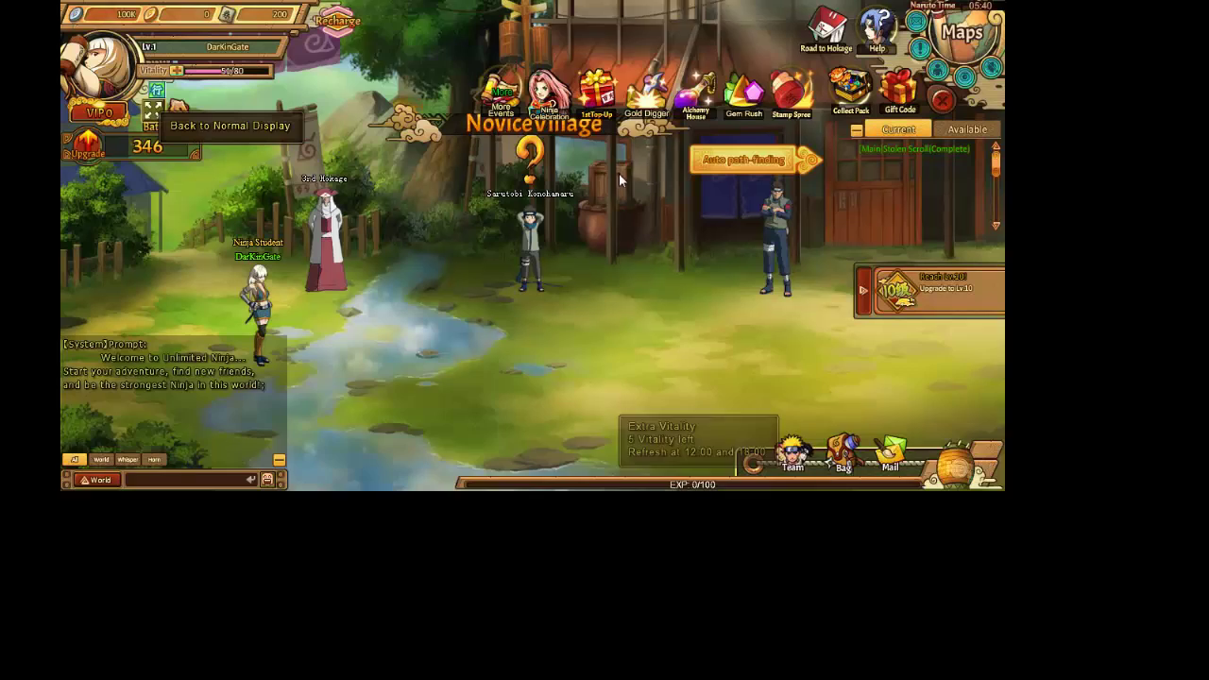
{"action": "left_click", "coordinate": [871, 454]}
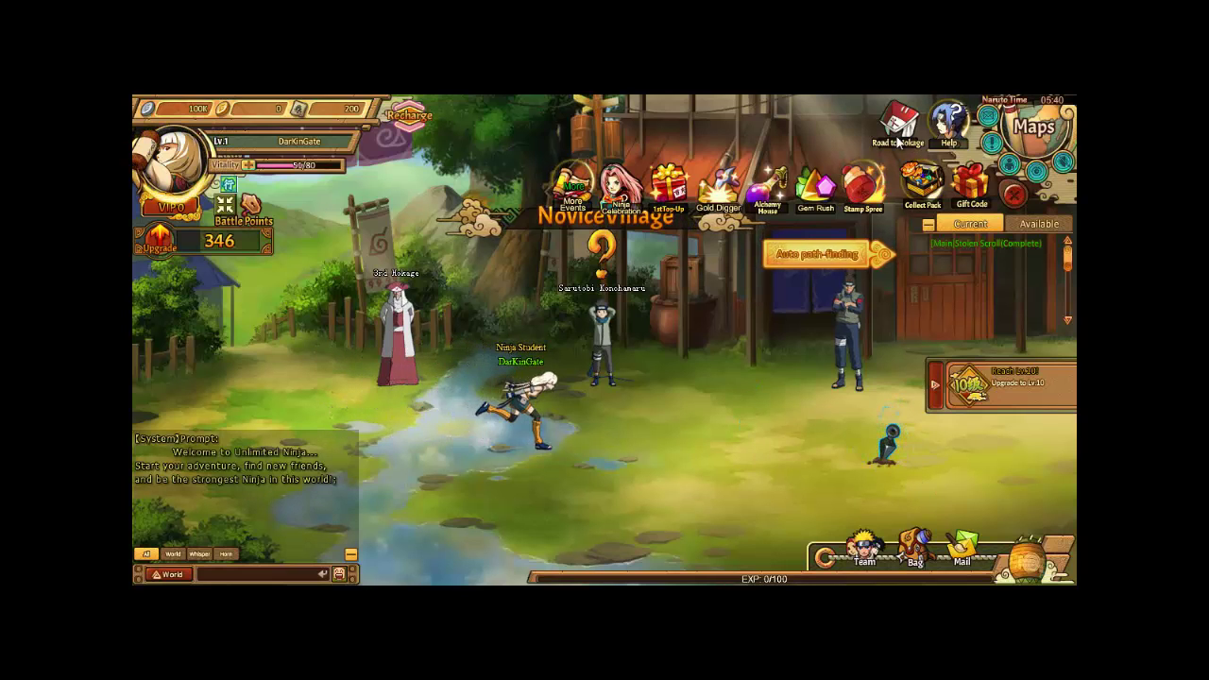
{"action": "key", "text": "Escape"}
Reset the page running speed to 1x and dismiss the speed settings
{"action": "left_click", "coordinate": [1107, 32]}
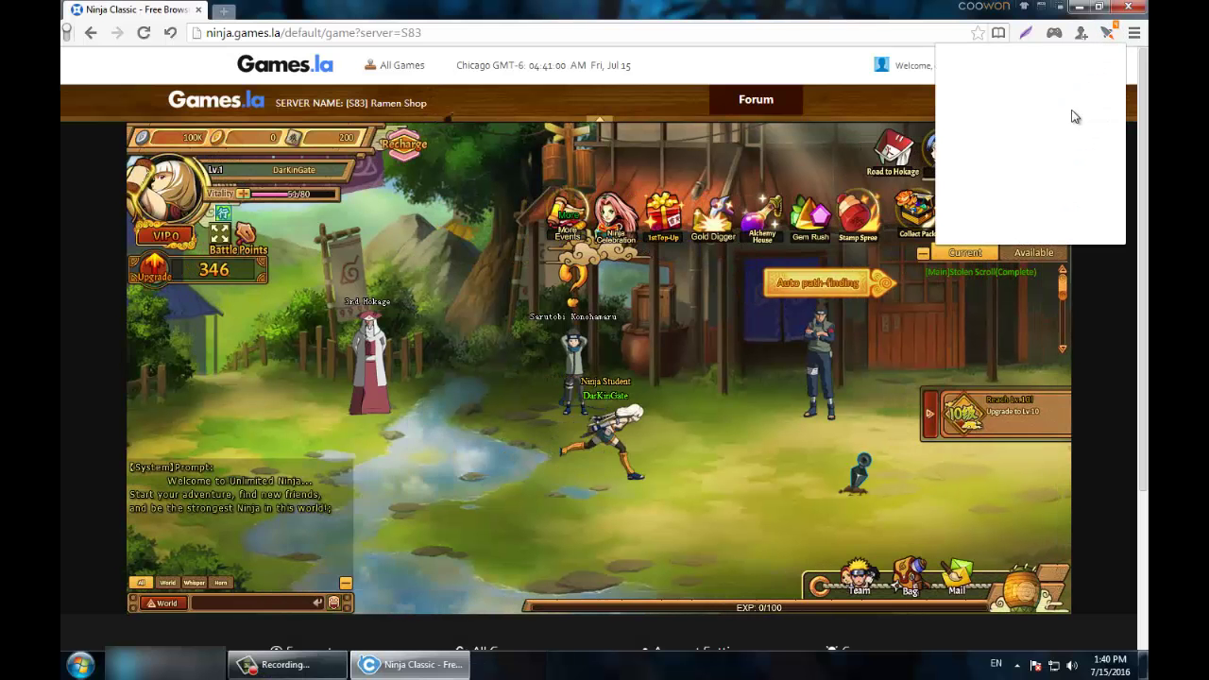
{"action": "left_click", "coordinate": [1095, 64]}
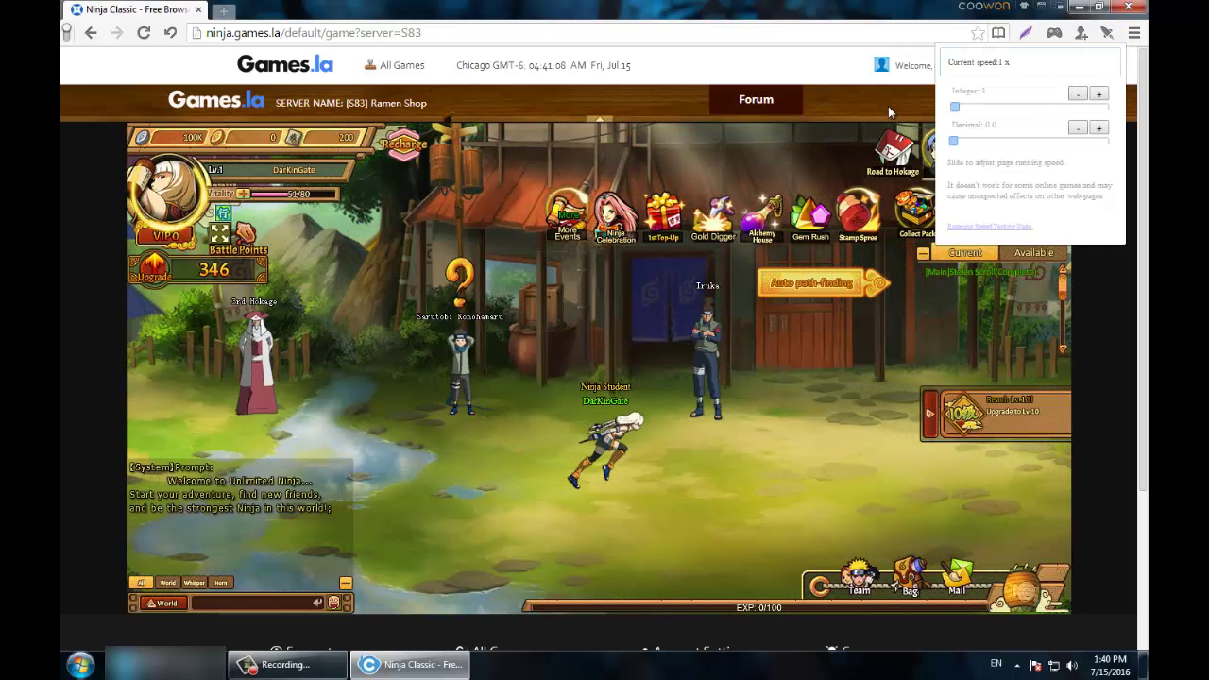
{"action": "left_click", "coordinate": [878, 103]}
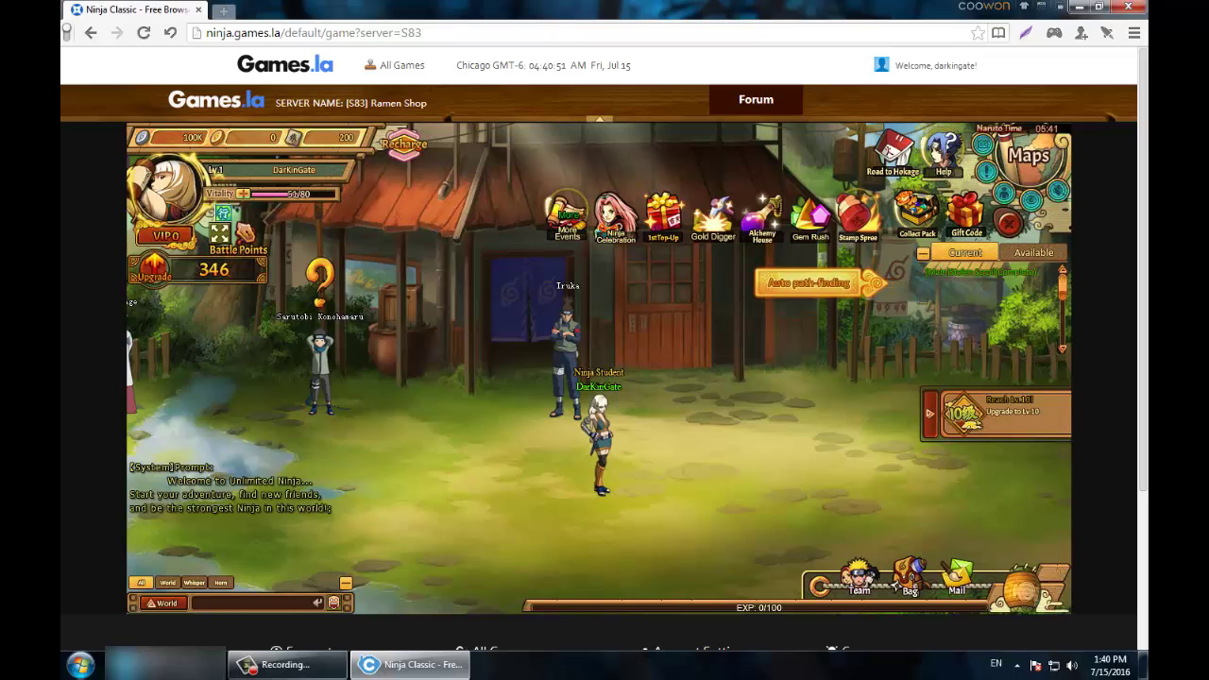
Examine the CPU and memory use of Coowon's chrome.exe processes in Windows Task Manager, and close it
{"action": "right_click", "coordinate": [579, 666]}
{"action": "left_click", "coordinate": [629, 630]}
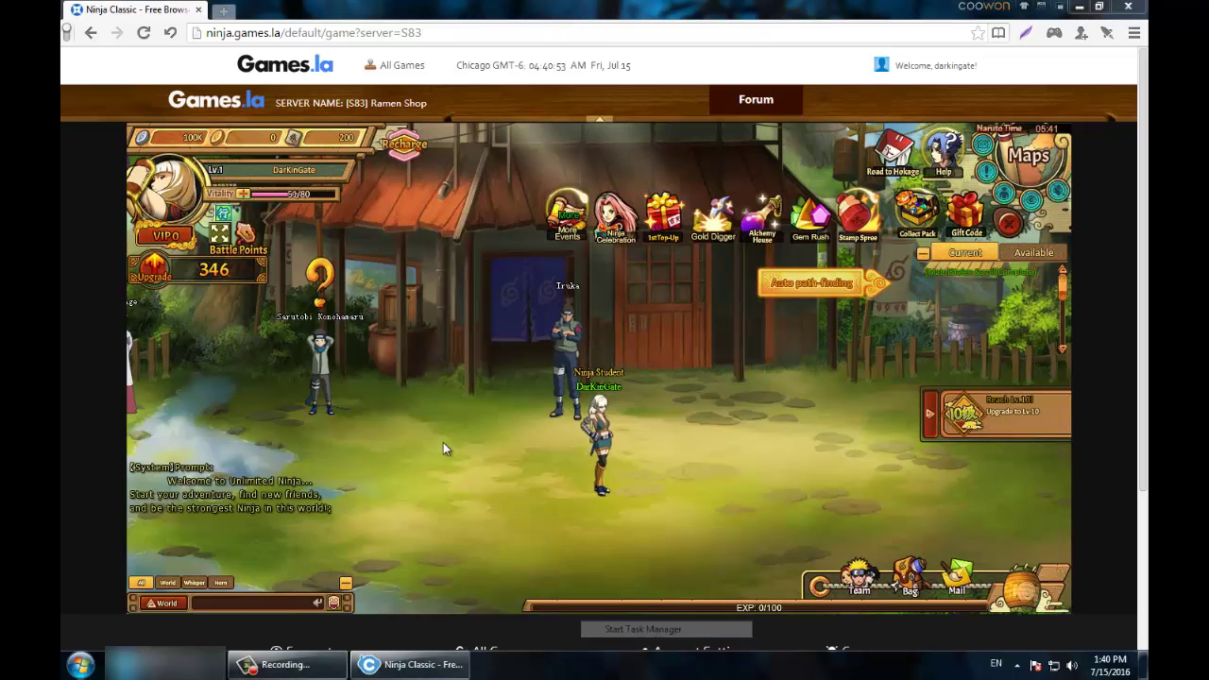
{"action": "left_click", "coordinate": [227, 235]}
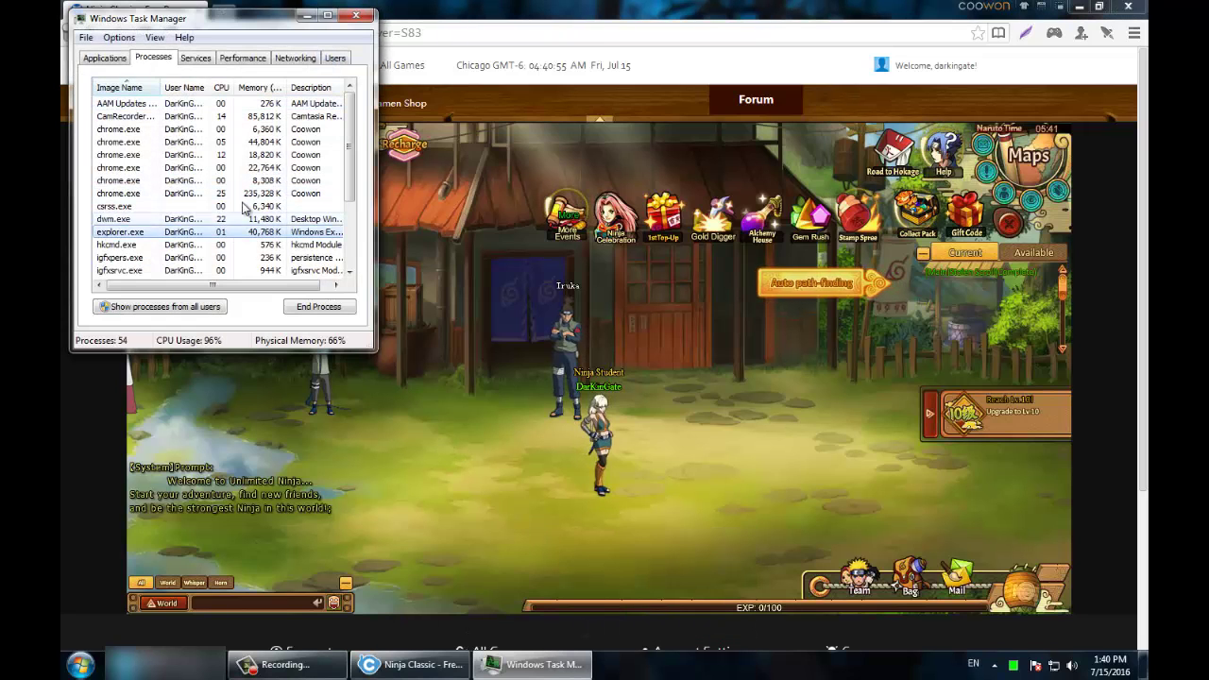
{"action": "left_click", "coordinate": [238, 220]}
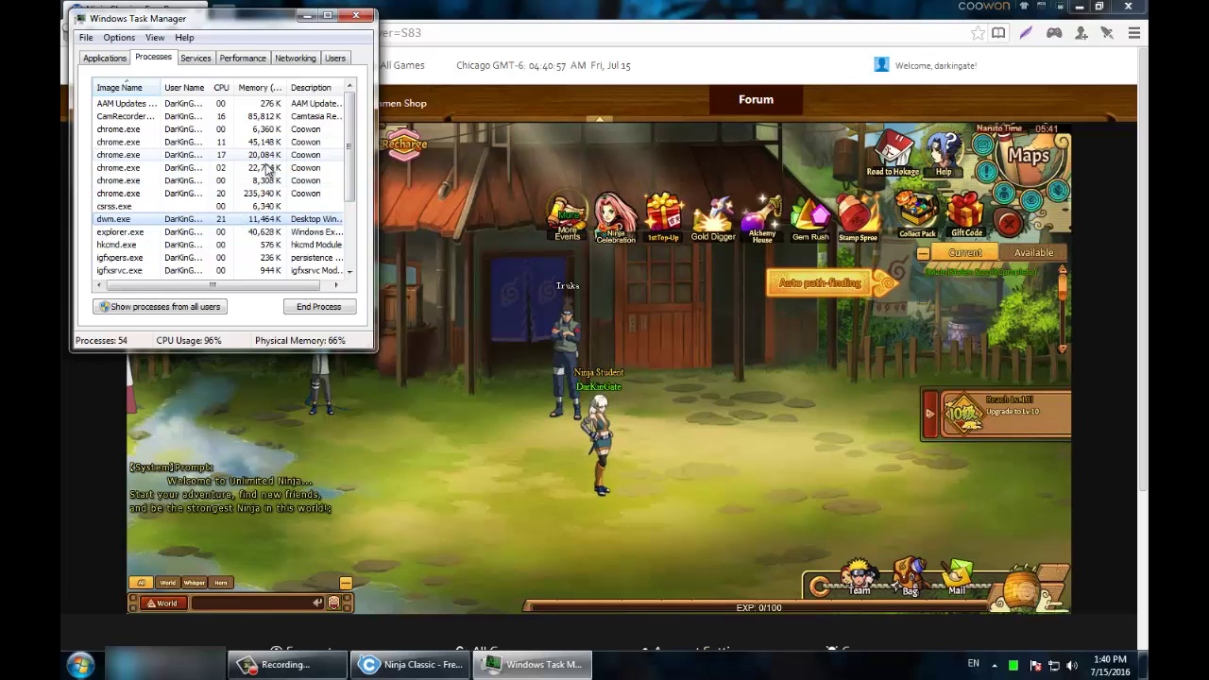
{"action": "left_click", "coordinate": [274, 179]}
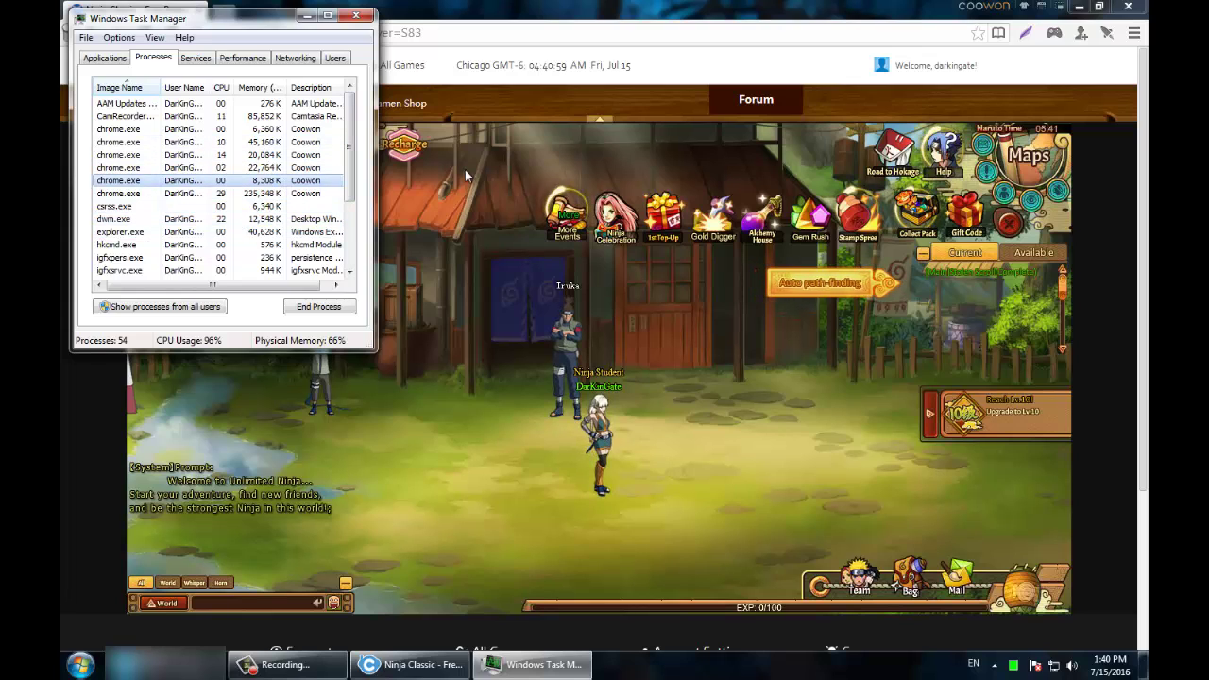
{"action": "left_click", "coordinate": [269, 193]}
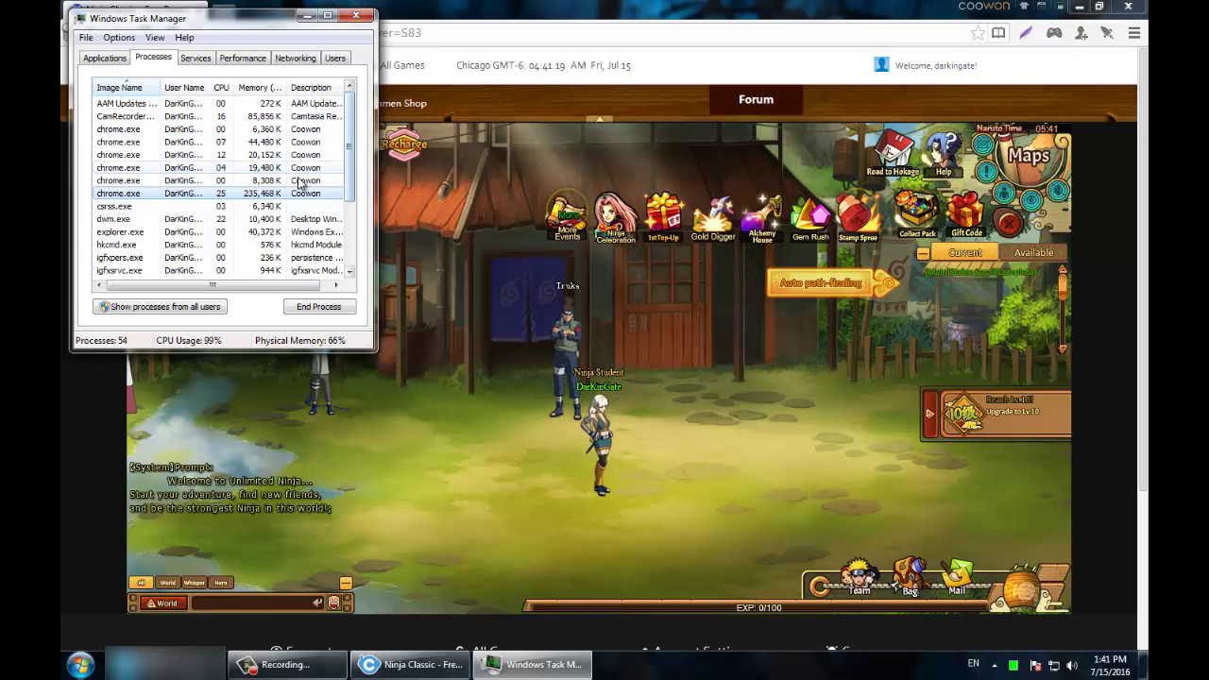
{"action": "left_click", "coordinate": [355, 17]}
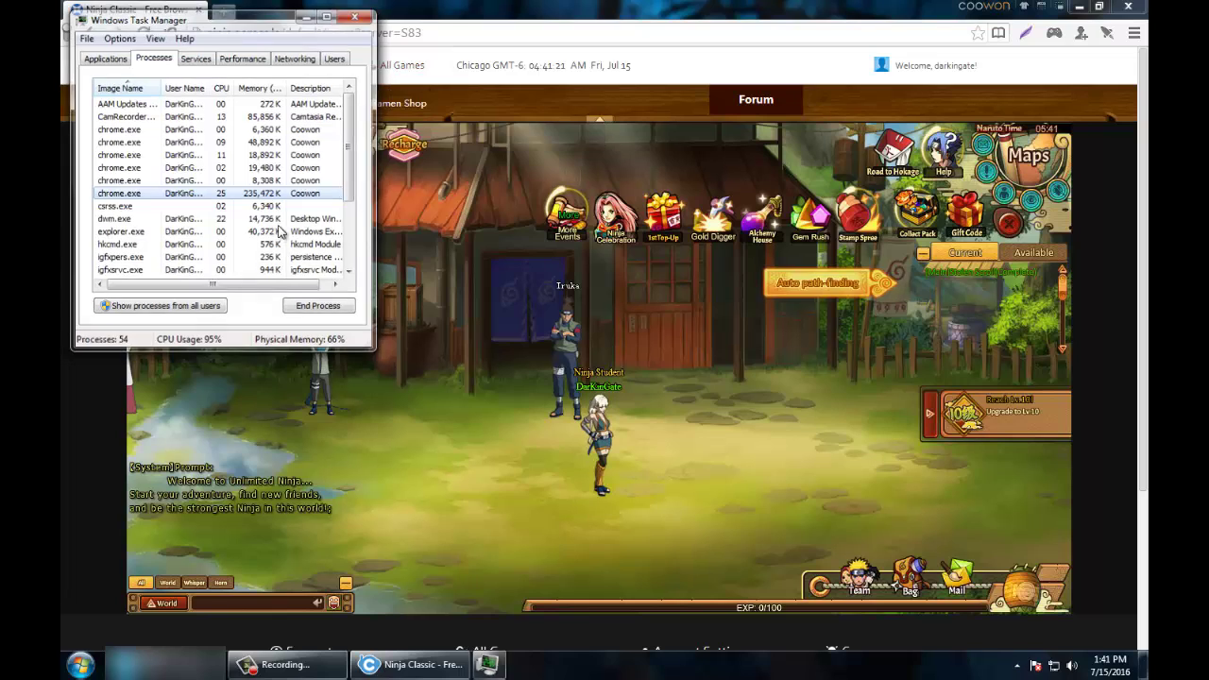
Open the 1st Top-Up feature in the game to check that it loads
{"action": "left_click", "coordinate": [665, 227]}
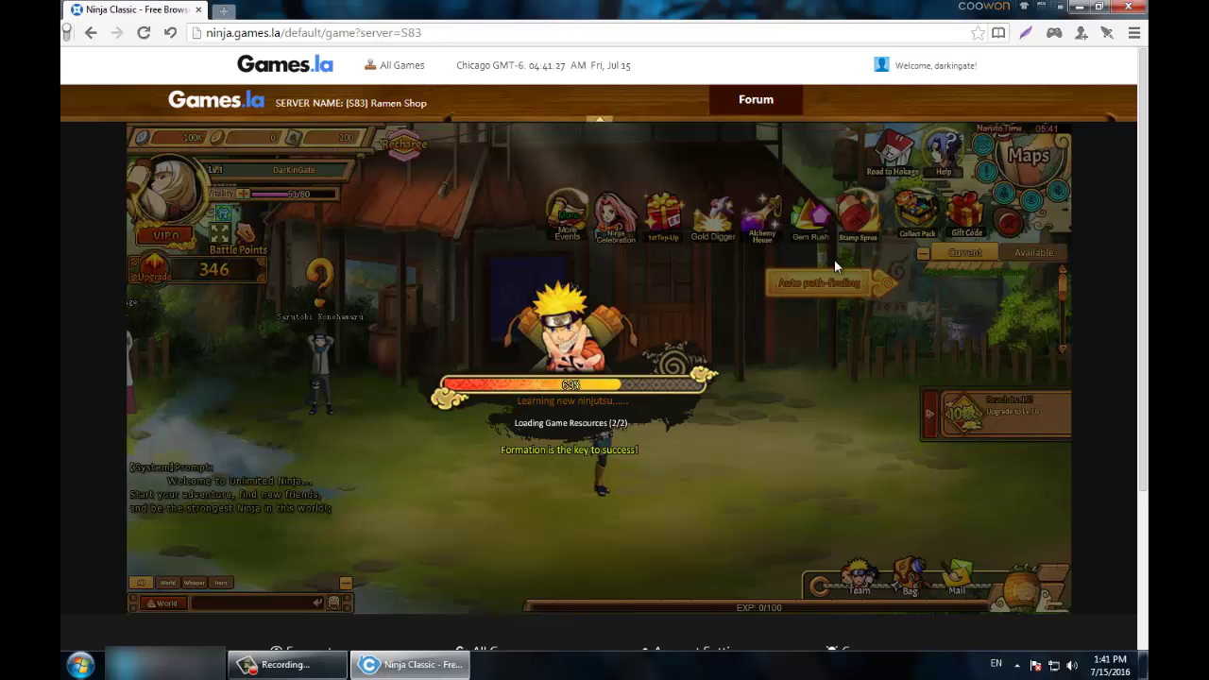
{"action": "left_click", "coordinate": [693, 262]}
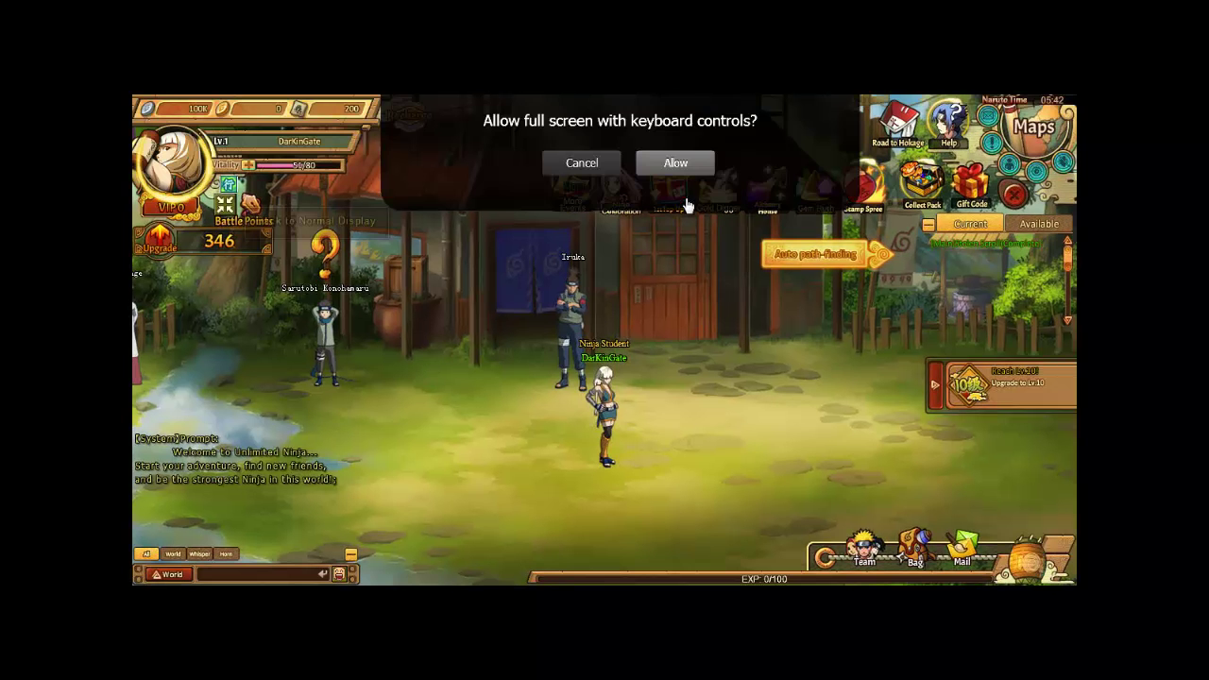
Allow full screen with keyboard controls, walk the character farther through Novice Village, and leave full screen
{"action": "left_click", "coordinate": [836, 152]}
{"action": "left_click", "coordinate": [676, 165]}
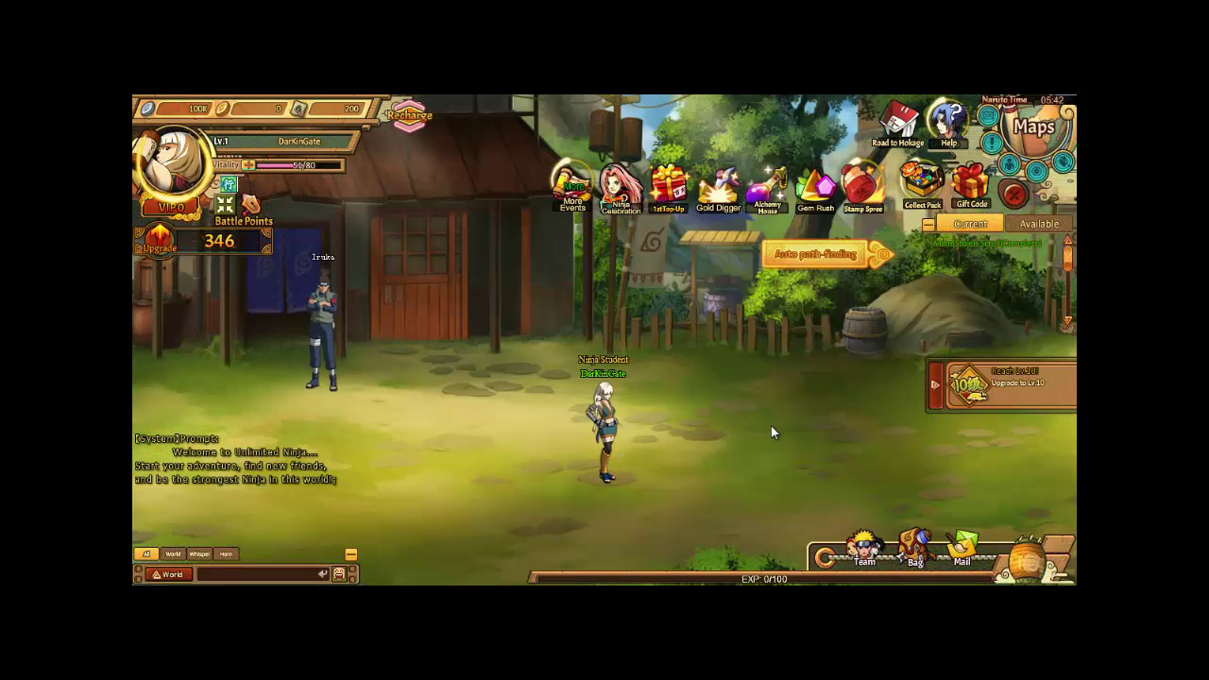
{"action": "left_click", "coordinate": [771, 424]}
{"action": "left_click", "coordinate": [893, 460]}
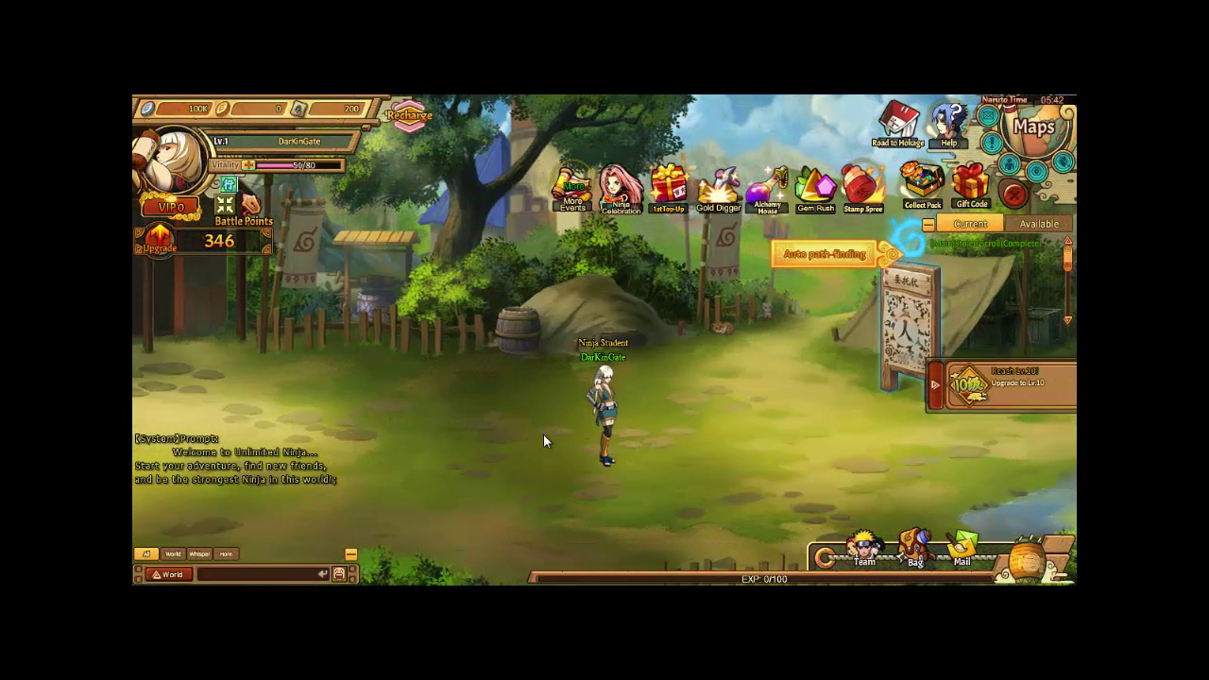
{"action": "key", "text": "Escape"}
Check the chrome.exe processes' memory use again in Windows Task Manager and close it
{"action": "right_click", "coordinate": [644, 665]}
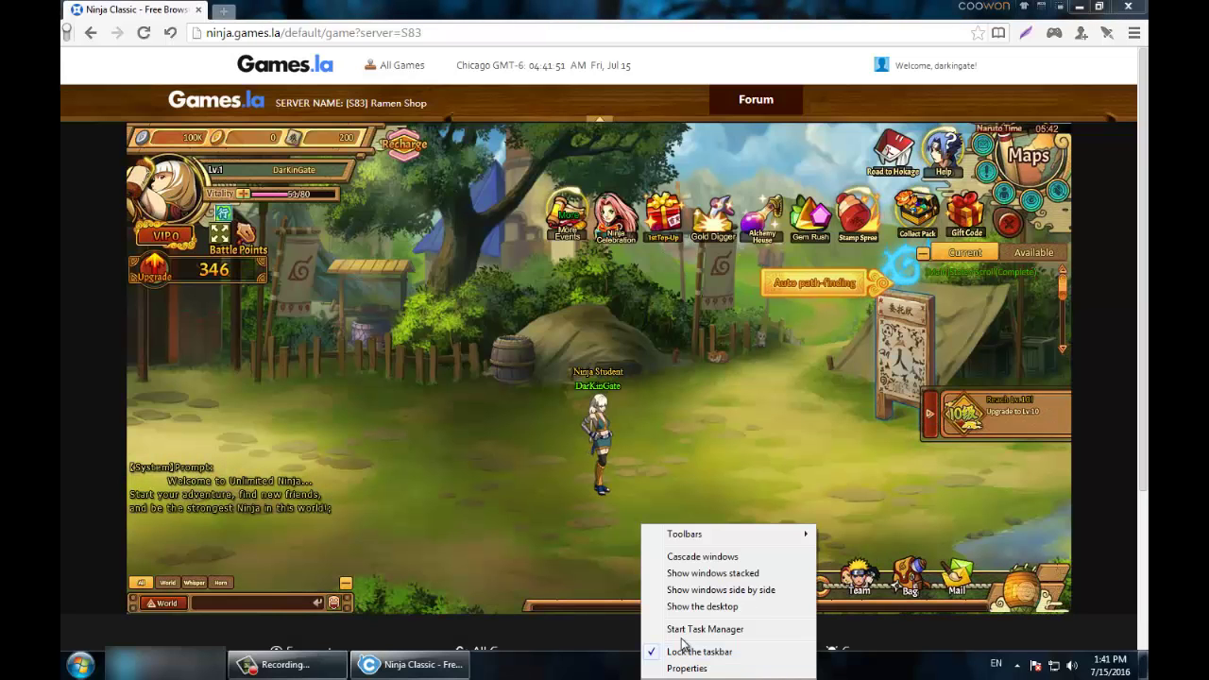
{"action": "left_click", "coordinate": [693, 630]}
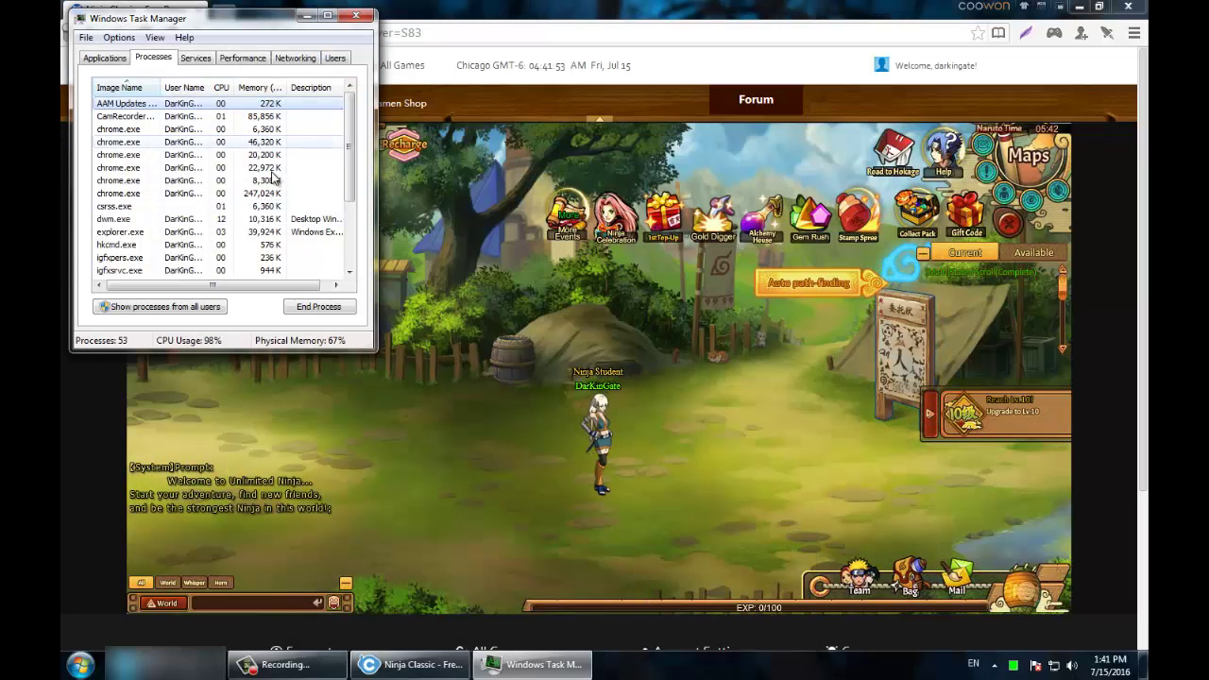
{"action": "left_click", "coordinate": [276, 169]}
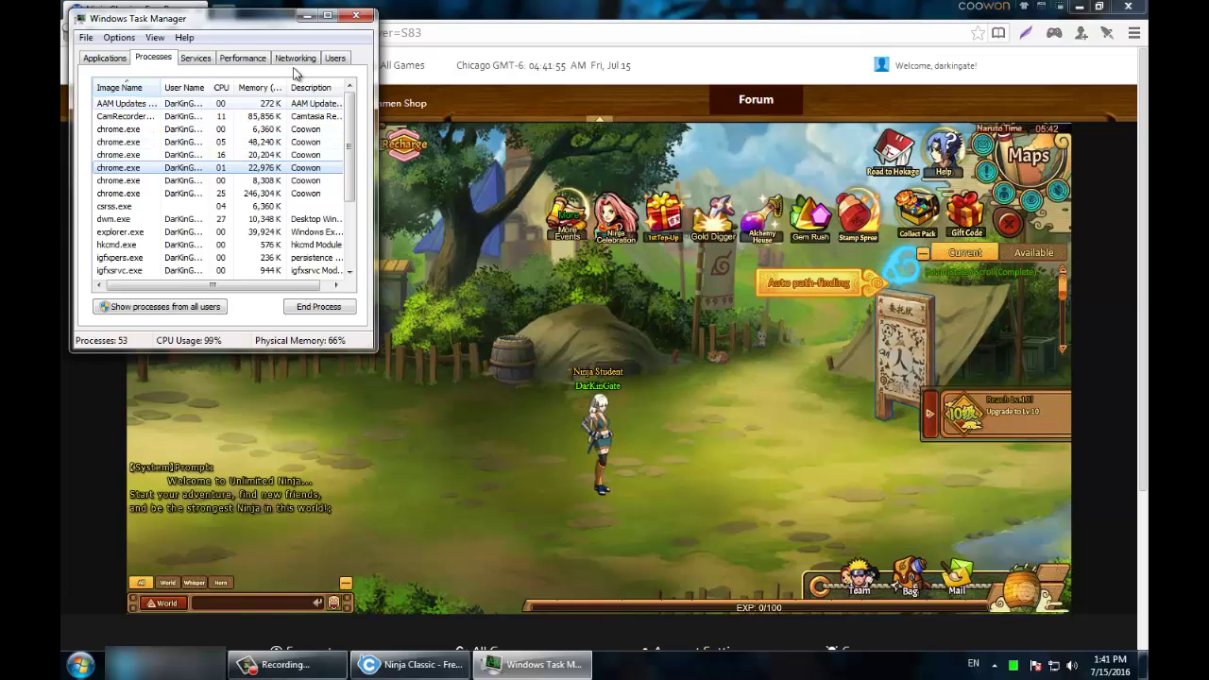
{"action": "left_click", "coordinate": [356, 15]}
Reload the Ninja Classic game page with the mouse gesture and confirm the reload
{"action": "left_click_drag", "start_coordinate": [436, 470], "coordinate": [483, 471]}
{"action": "right_click", "coordinate": [483, 470]}
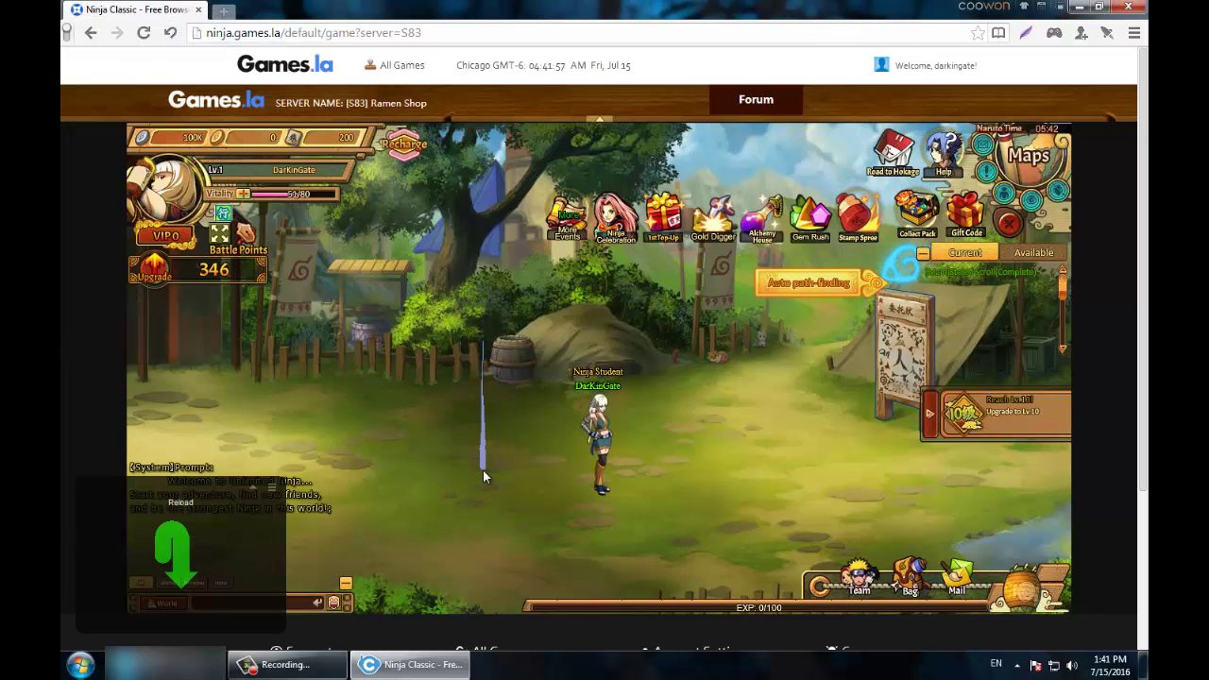
{"action": "key", "text": "Return"}
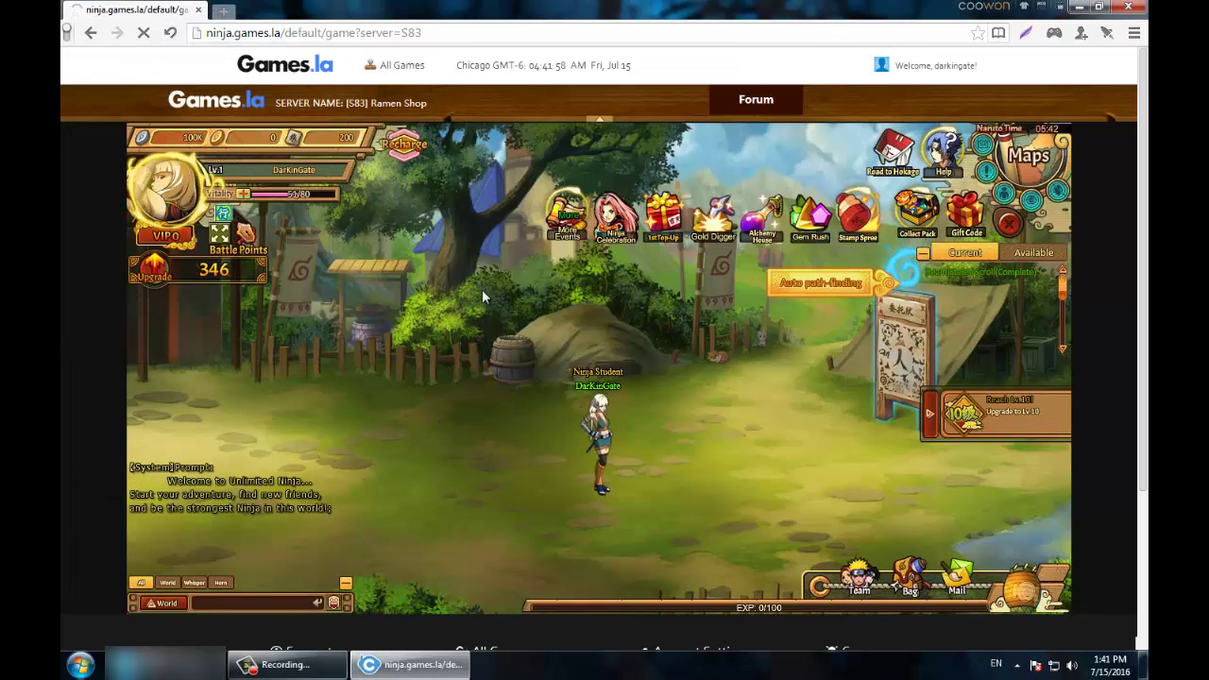